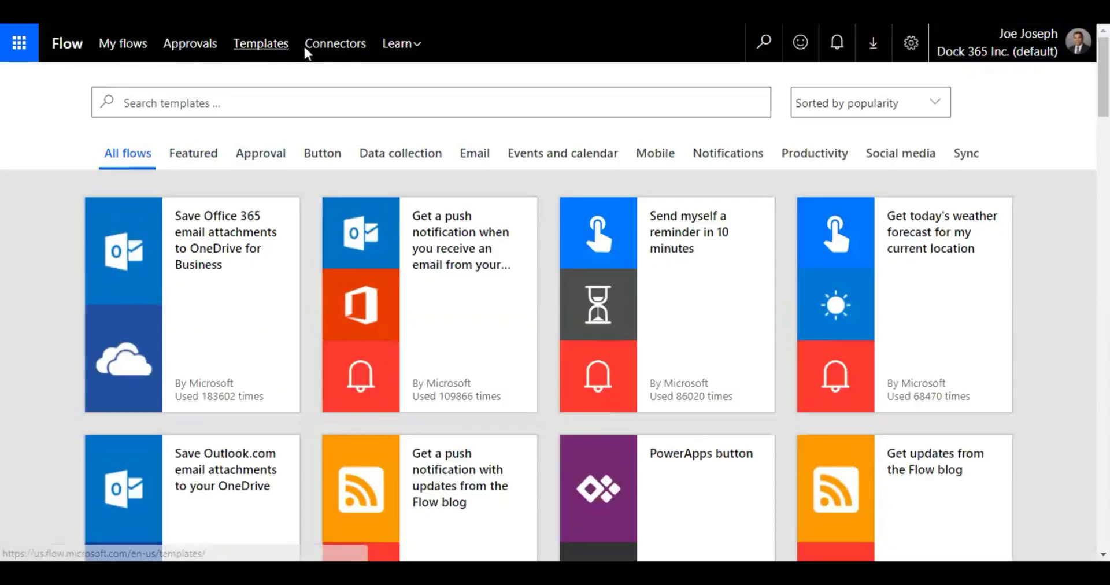
# Glance at the Learn menu, then search the template gallery for 'sharepoint'.
pyautogui.click(411, 45)
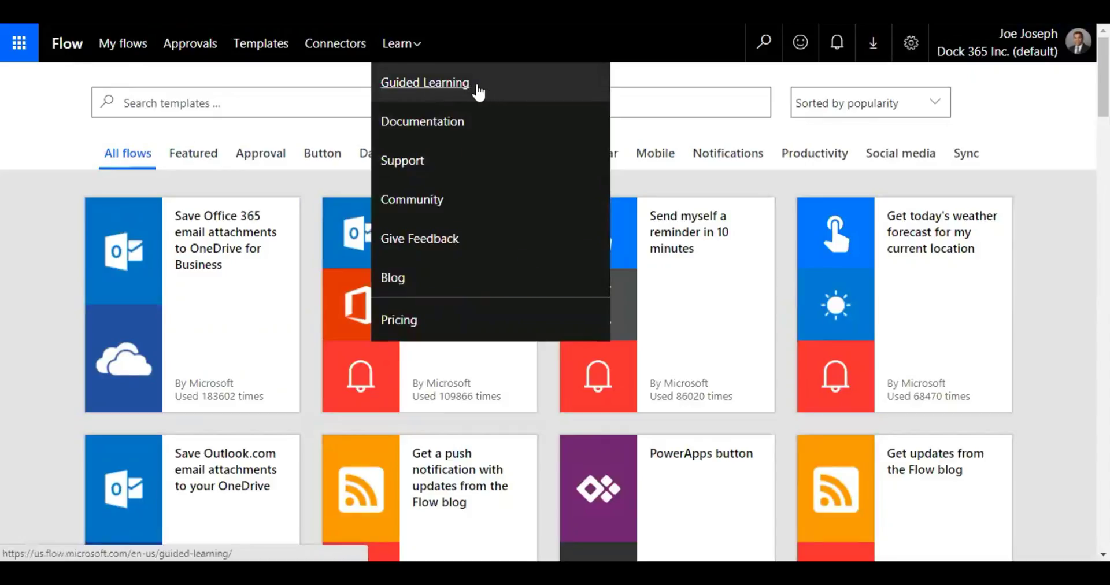
pyautogui.click(4, 223)
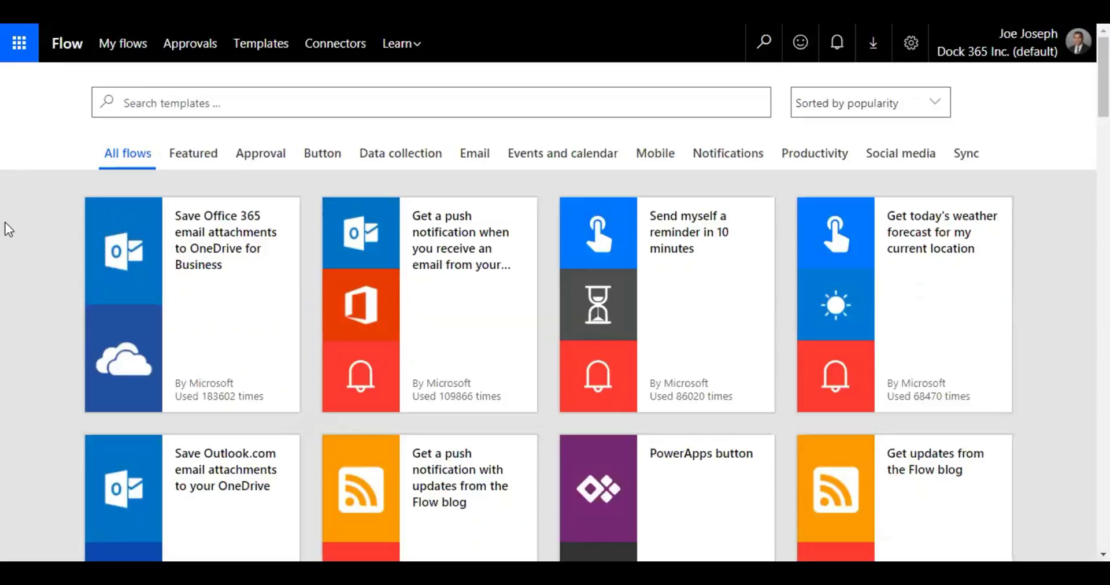
pyautogui.click(202, 101)
pyautogui.write('sharepoint')
pyautogui.press('Return')
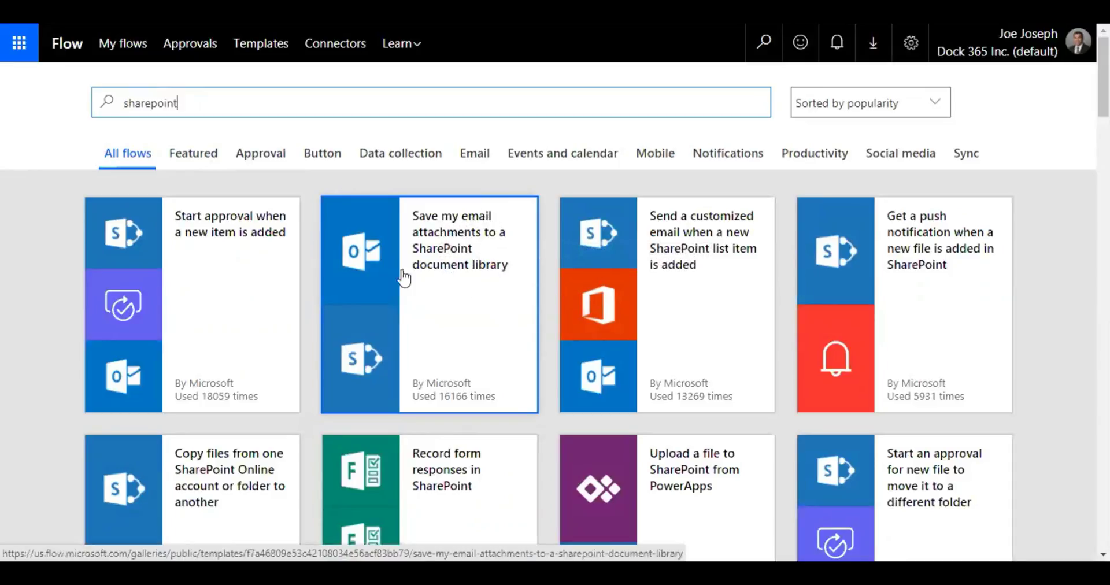
# Open the 'Save my email attachments to a SharePoint document library' template and check the Outlook connection's account.
pyautogui.click(385, 241)
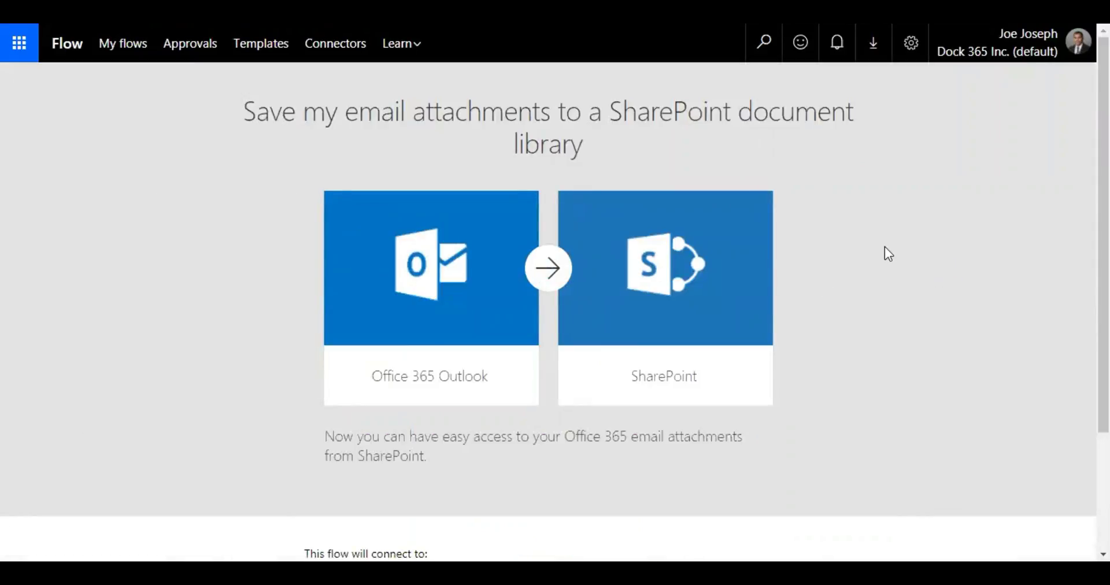
pyautogui.scroll(-3, 883, 248)
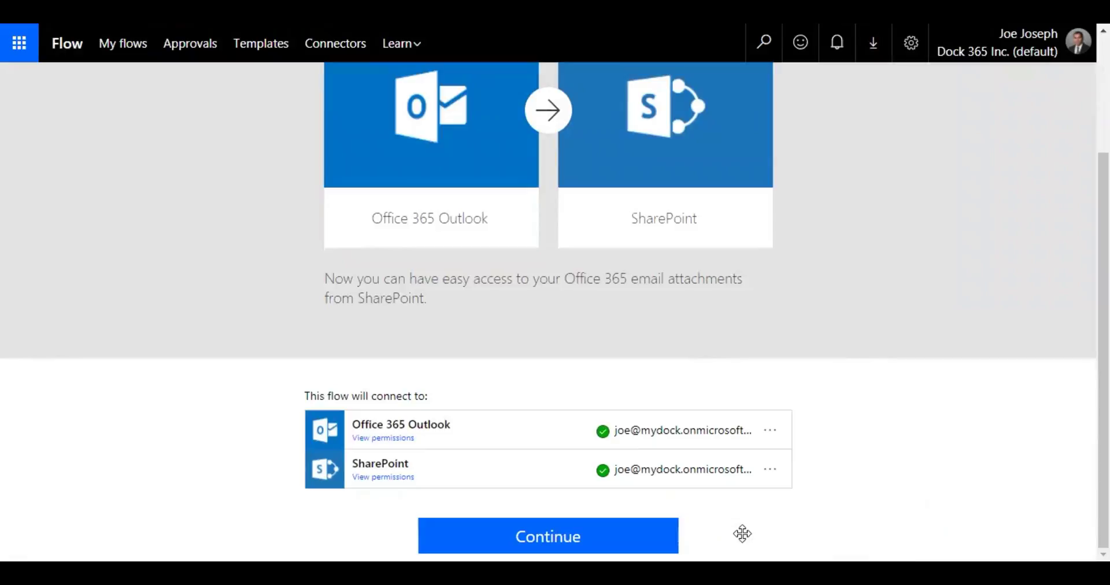
pyautogui.click(770, 430)
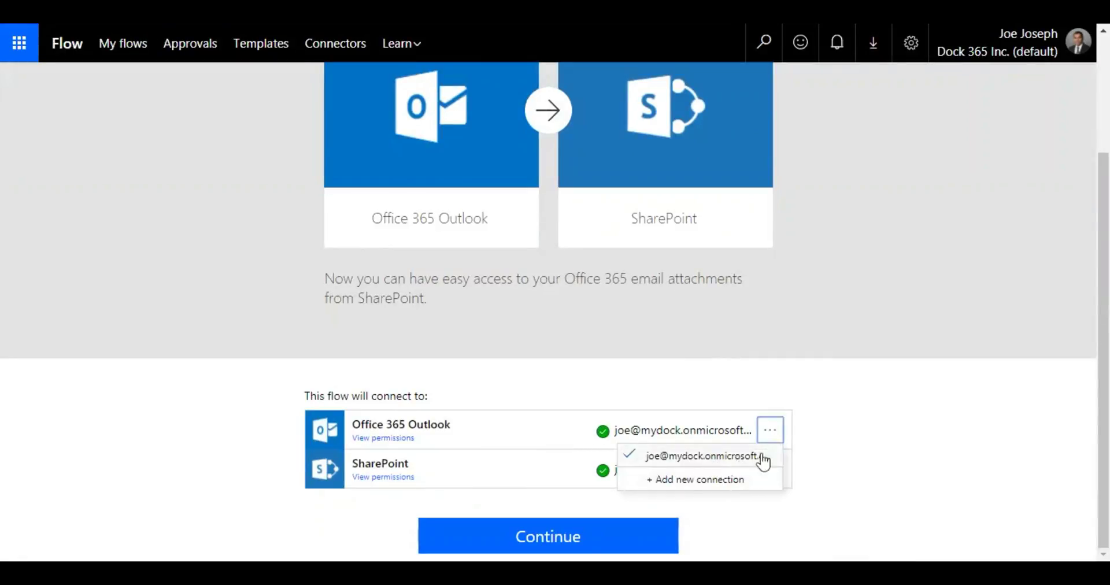
pyautogui.click(795, 532)
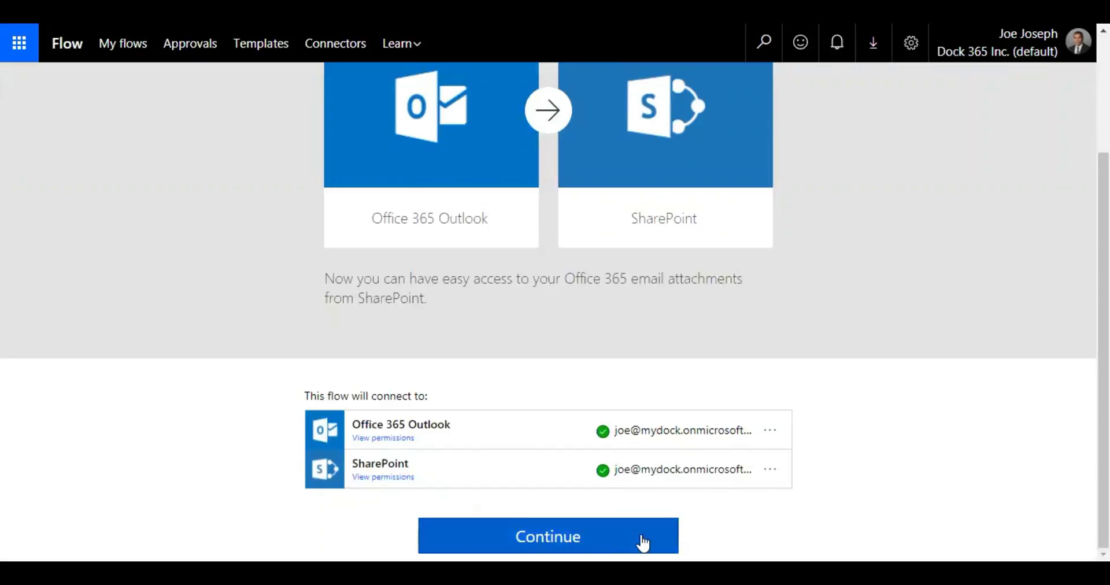
# Continue from the template and set the On new email trigger's folder to Sent Items.
pyautogui.click(570, 539)
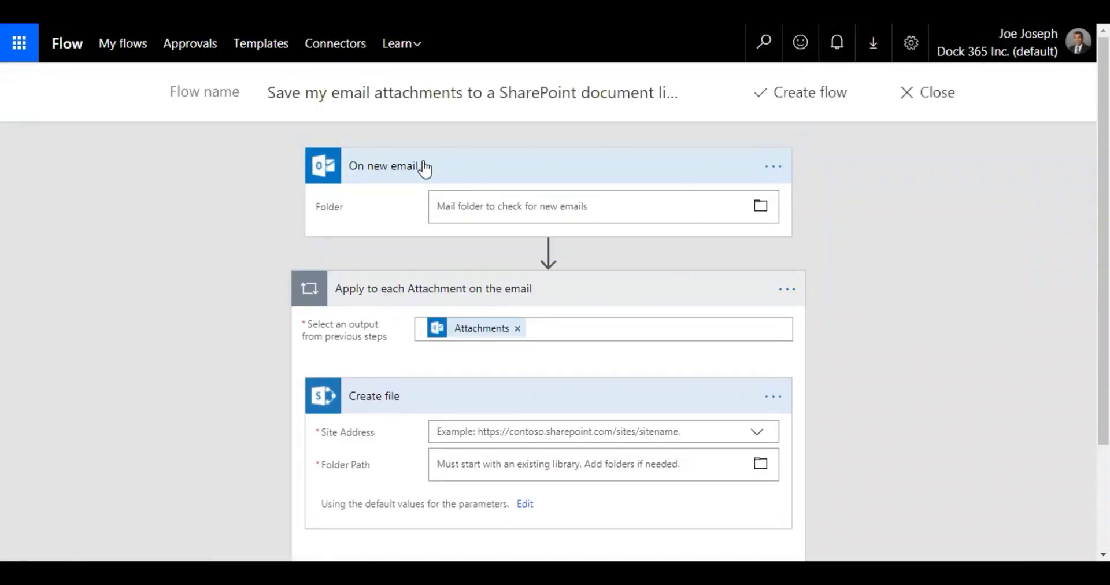
pyautogui.click(761, 209)
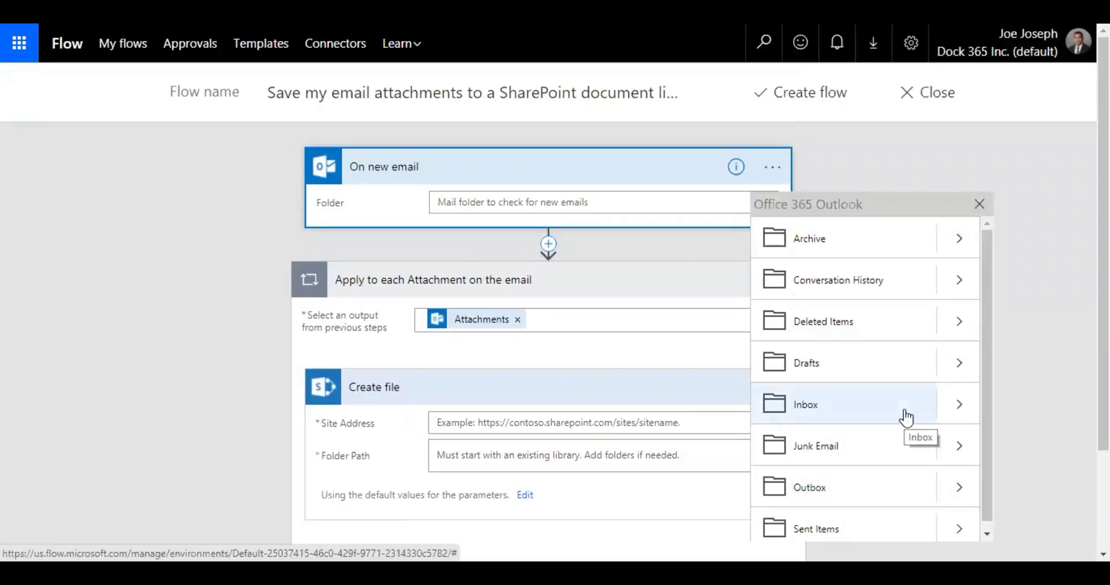
pyautogui.scroll(-3, 864, 426)
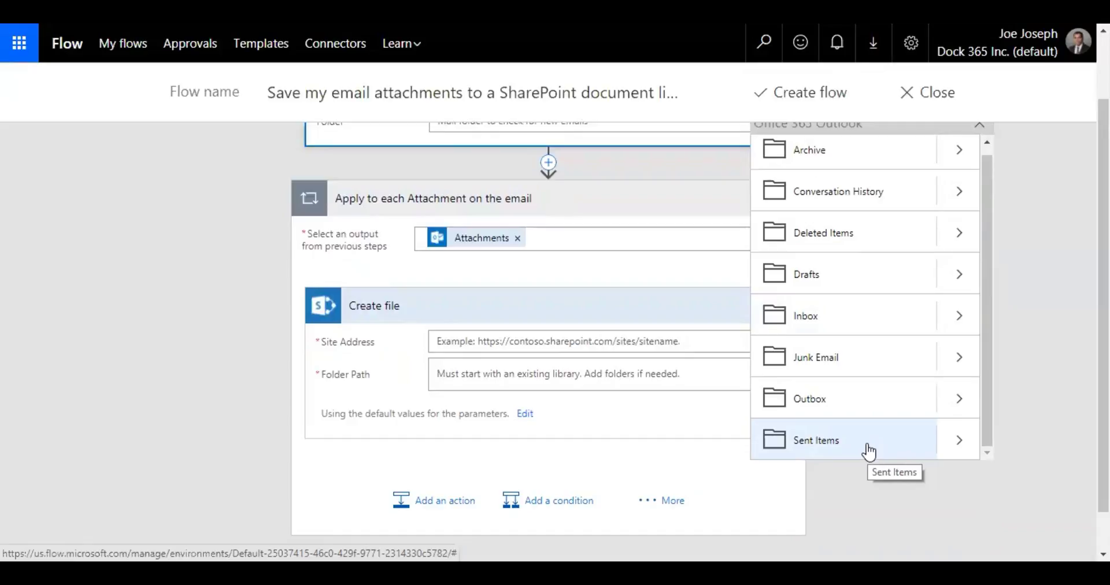
pyautogui.click(867, 445)
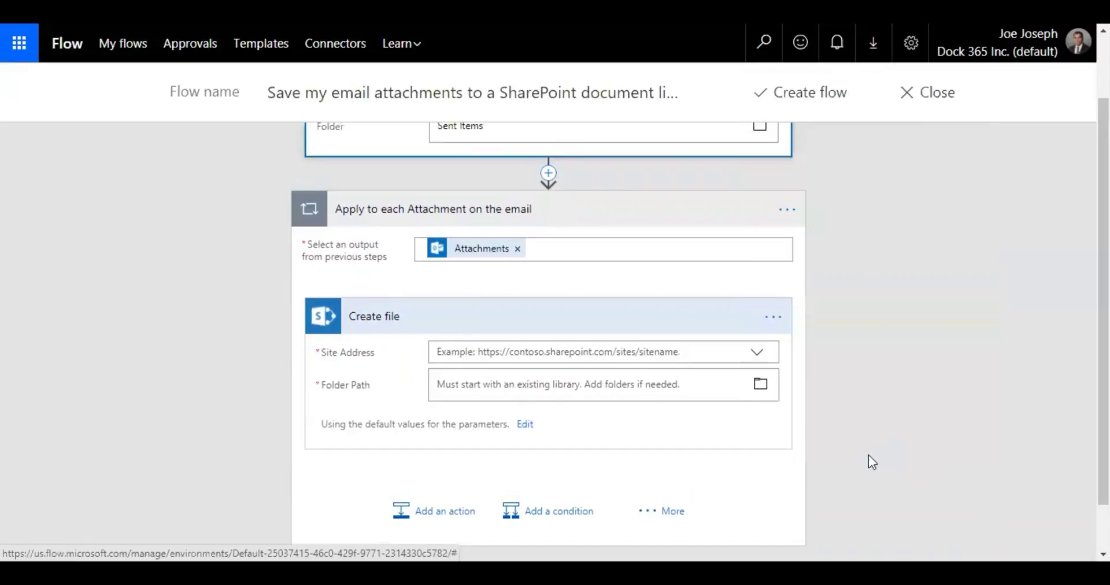
# Review the trigger's options, keeping its current account connection.
pyautogui.scroll(2, 914, 370)
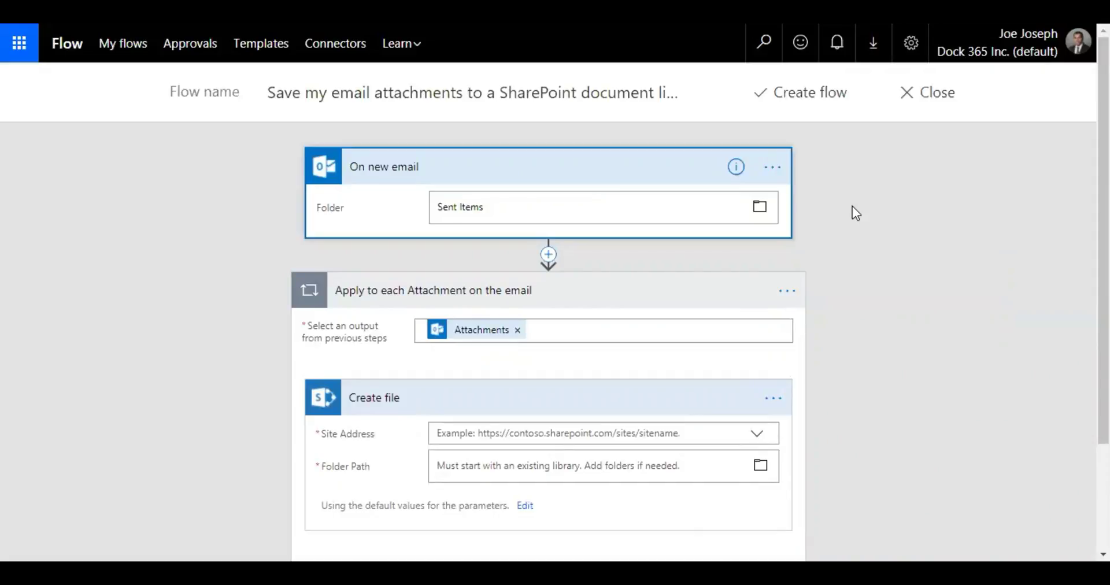
pyautogui.click(769, 169)
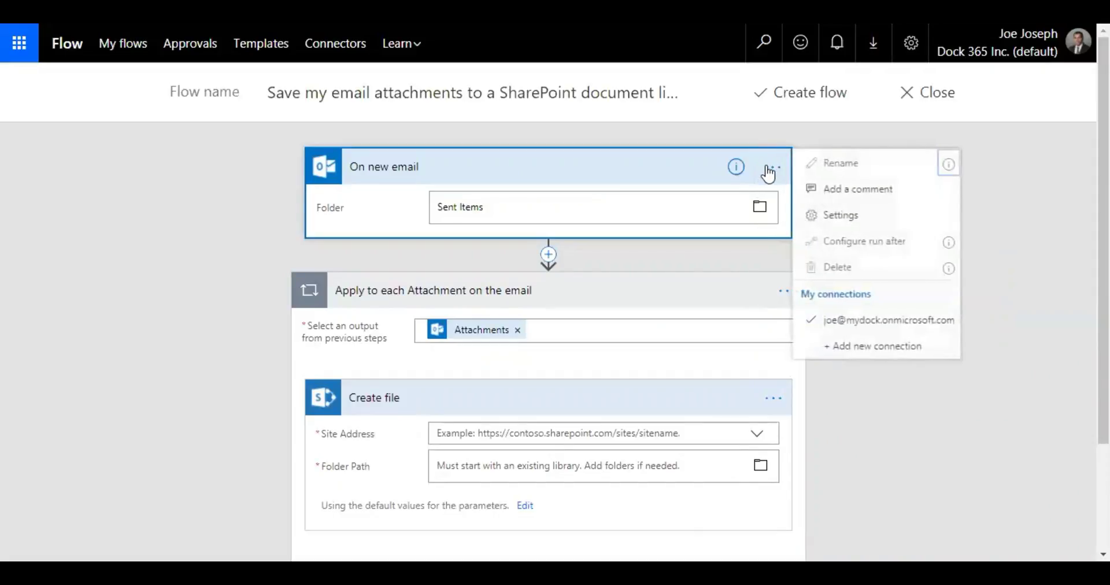
pyautogui.click(954, 320)
pyautogui.click(371, 404)
# In the advanced filters, set From to the signed-in user, Importance to Any, and keep Has Attachment Yes.
pyautogui.click(377, 247)
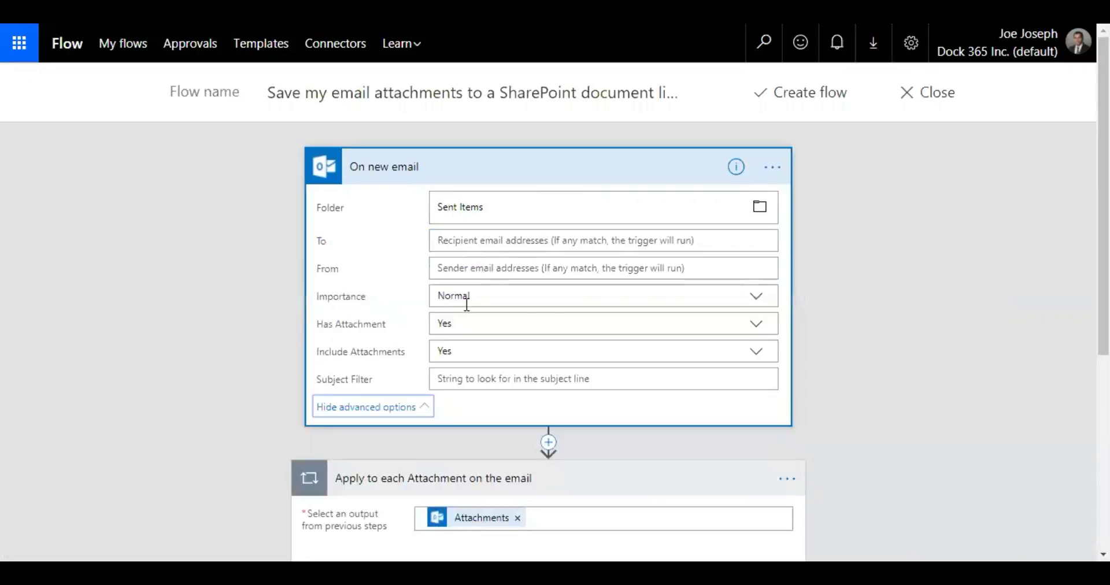
pyautogui.click(550, 243)
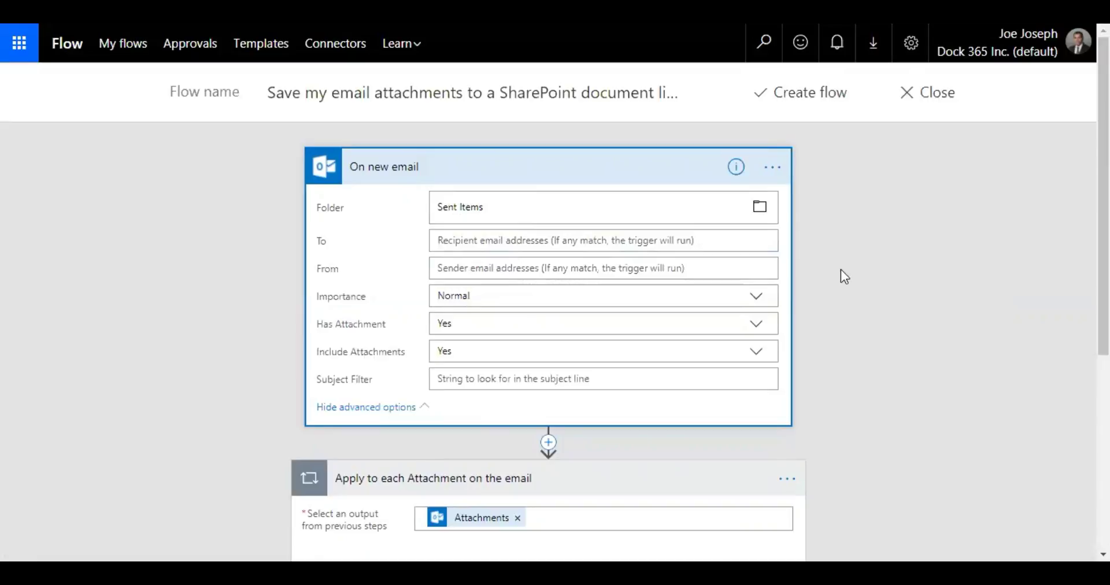
pyautogui.click(626, 272)
pyautogui.write('joe@')
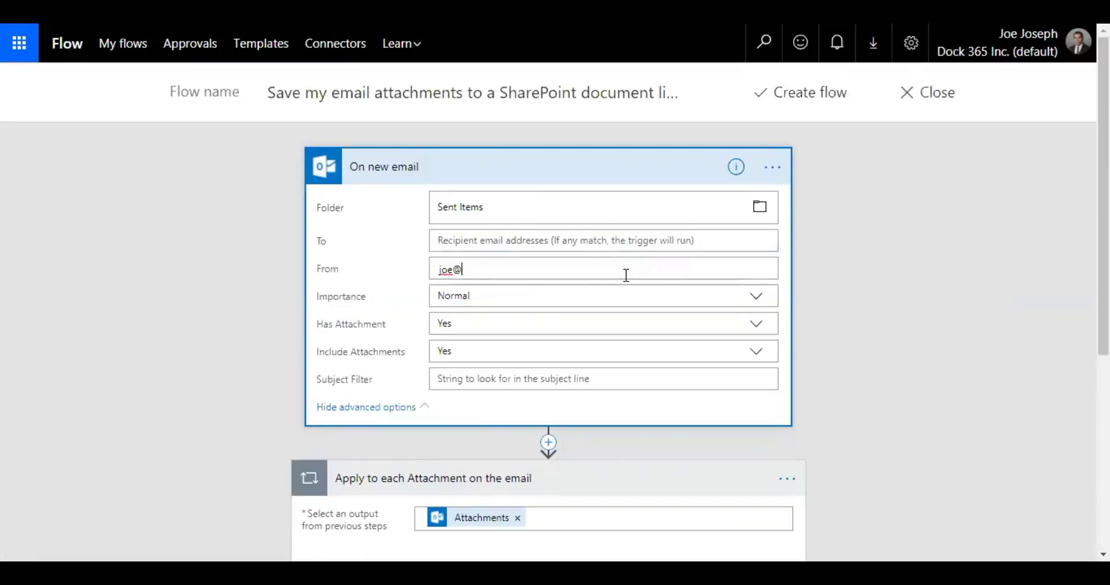
pyautogui.write('d')
pyautogui.press('BackSpace')
pyautogui.press('BackSpace')
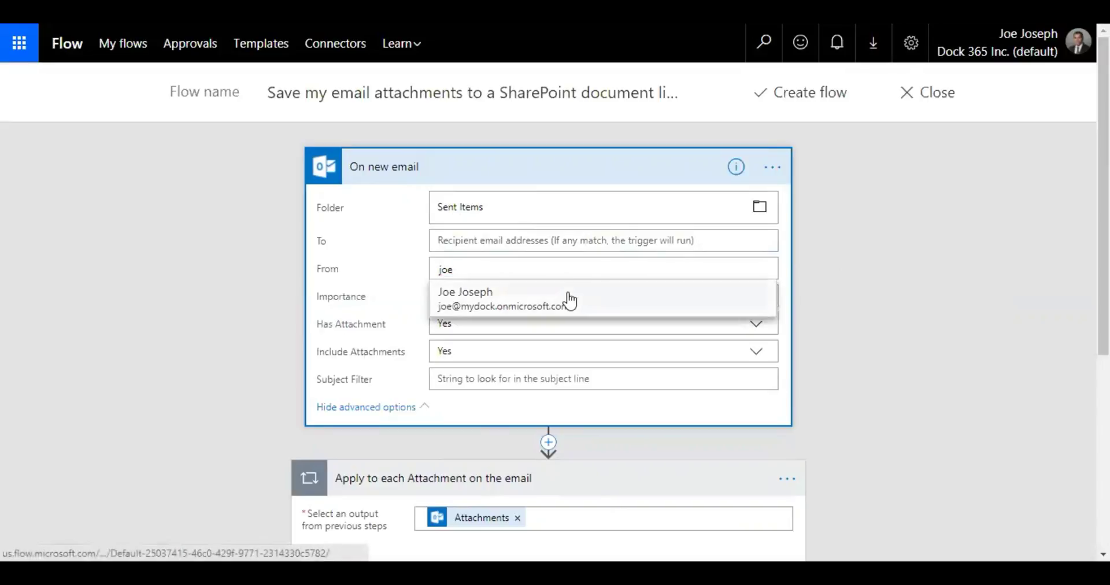
pyautogui.click(568, 298)
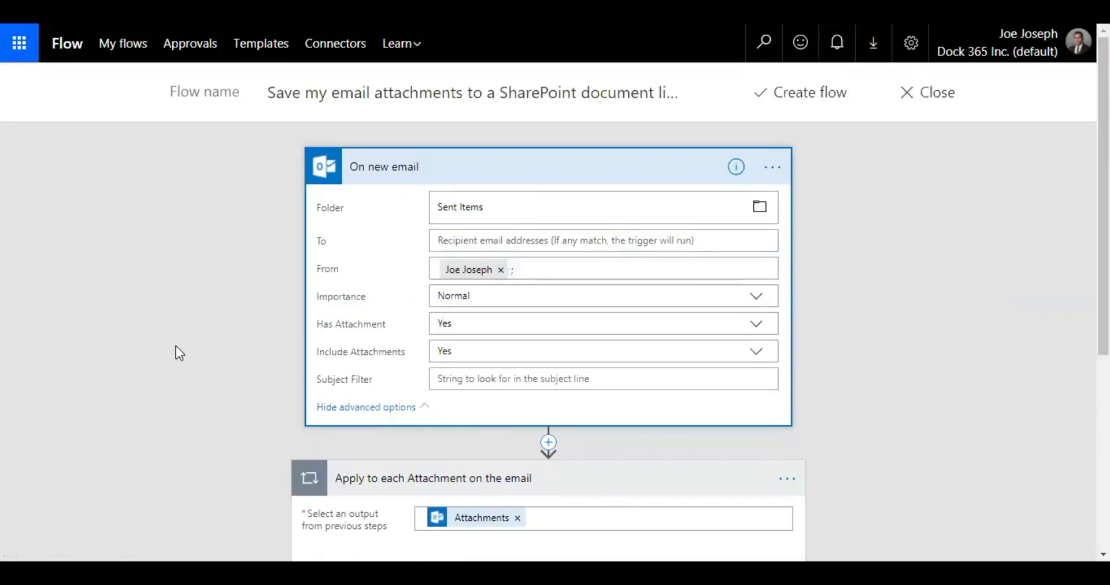
pyautogui.click(582, 294)
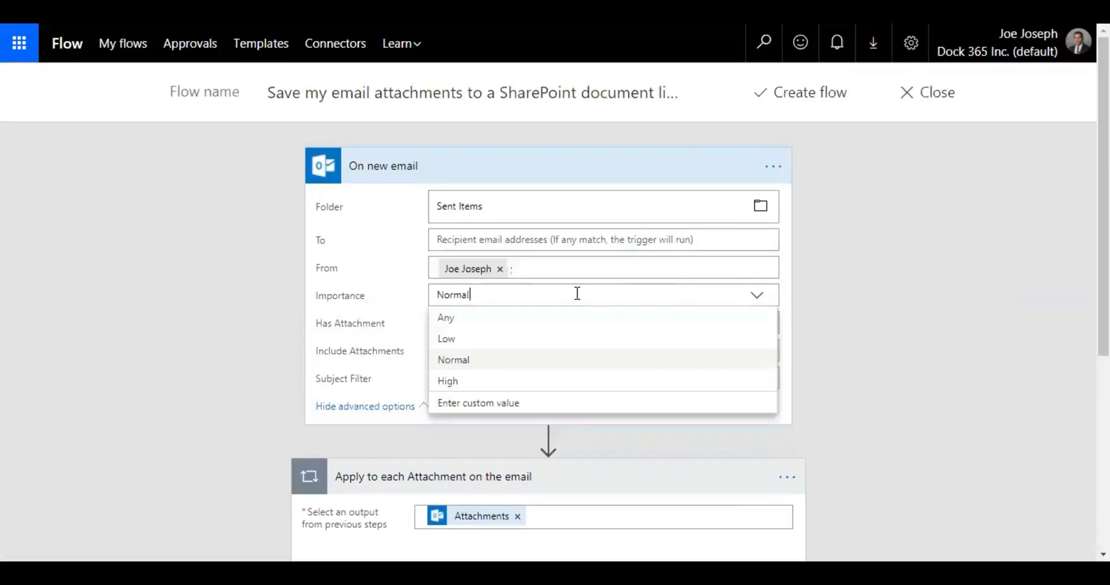
pyautogui.click(504, 316)
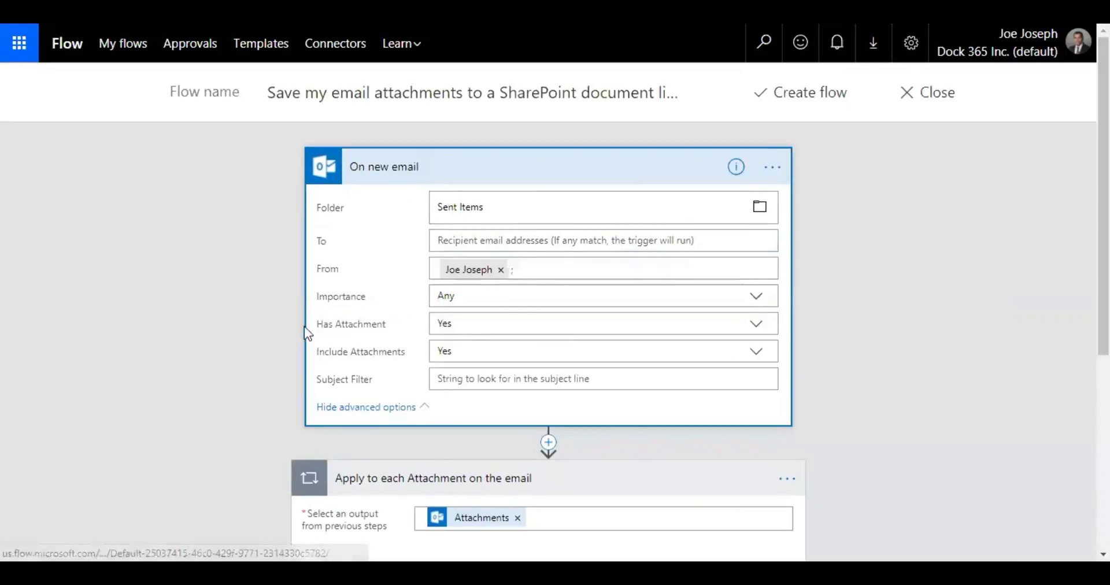
pyautogui.click(546, 326)
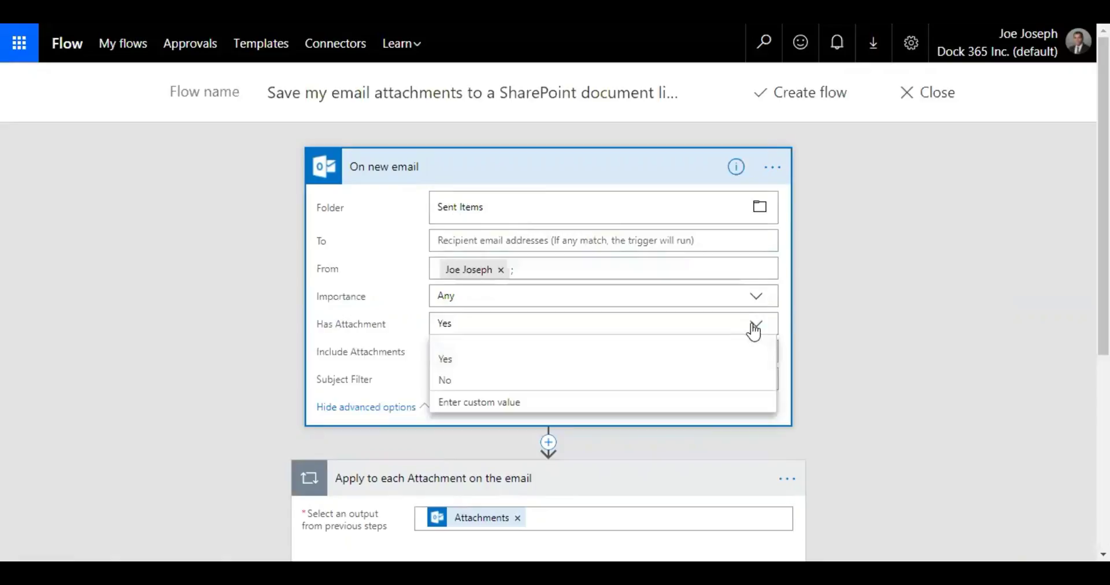
pyautogui.click(316, 337)
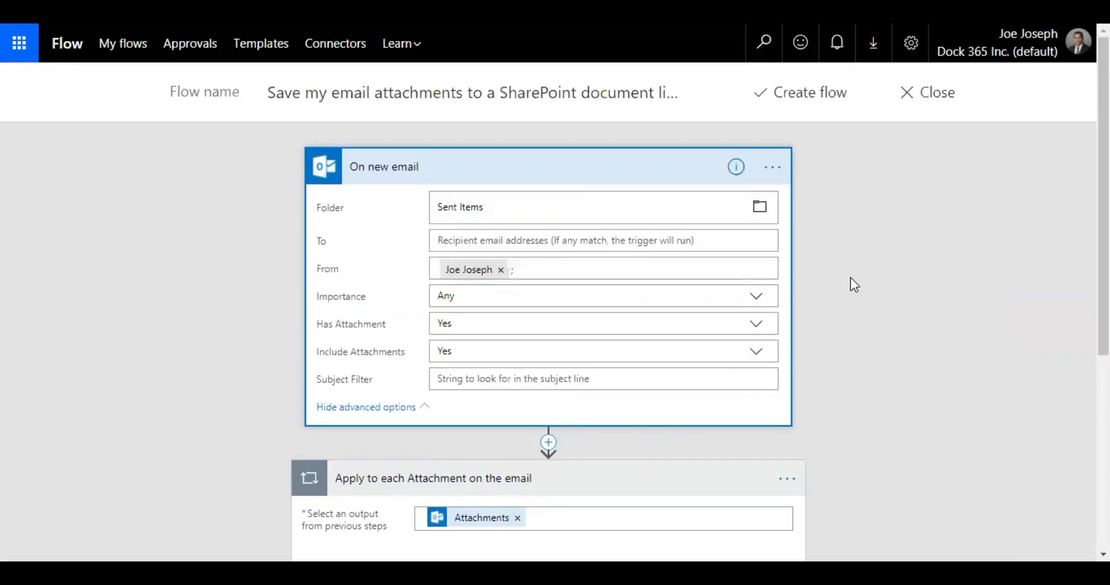
pyautogui.scroll(-1, 850, 285)
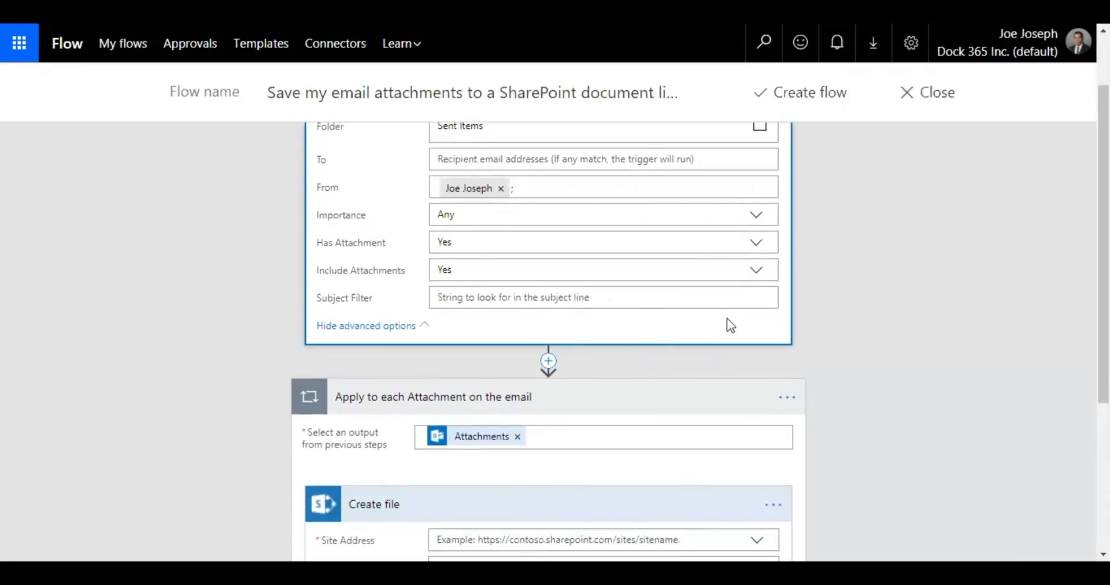
pyautogui.scroll(1, 712, 334)
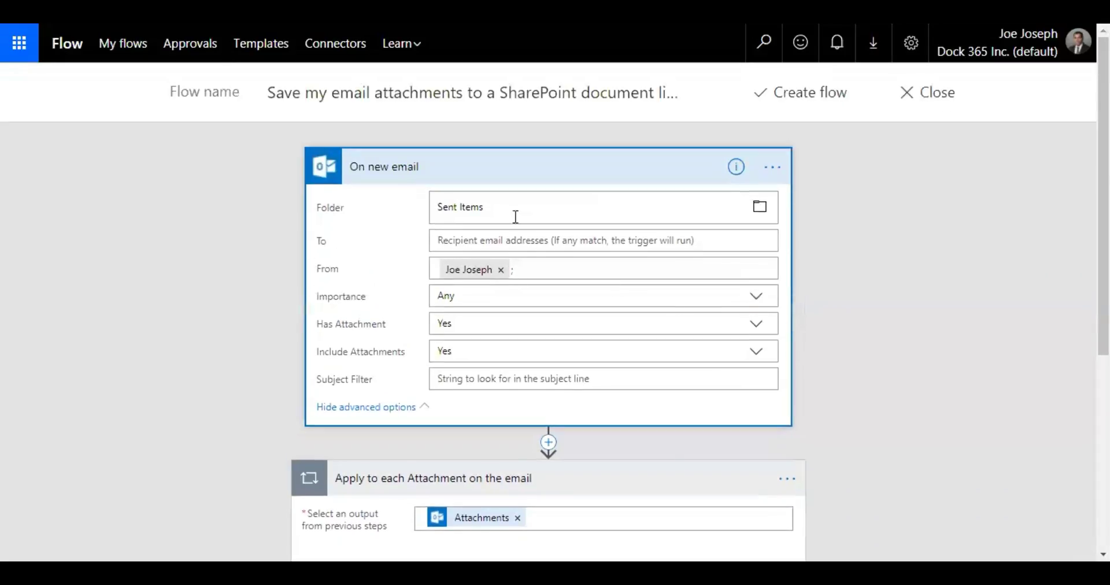
pyautogui.click(374, 412)
pyautogui.scroll(-2, 939, 300)
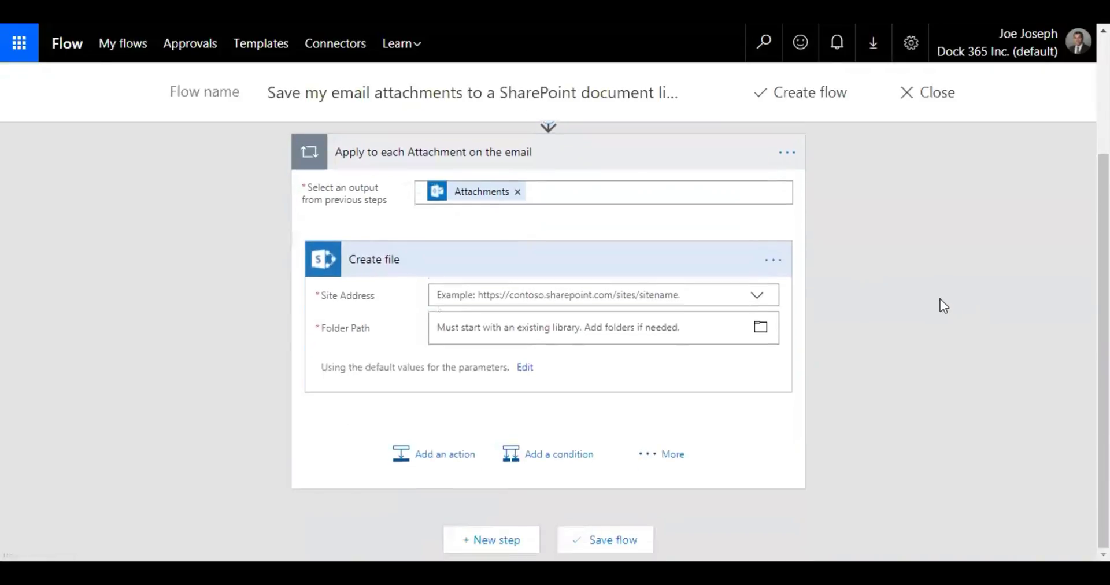
pyautogui.scroll(1, 932, 305)
pyautogui.scroll(1, 931, 306)
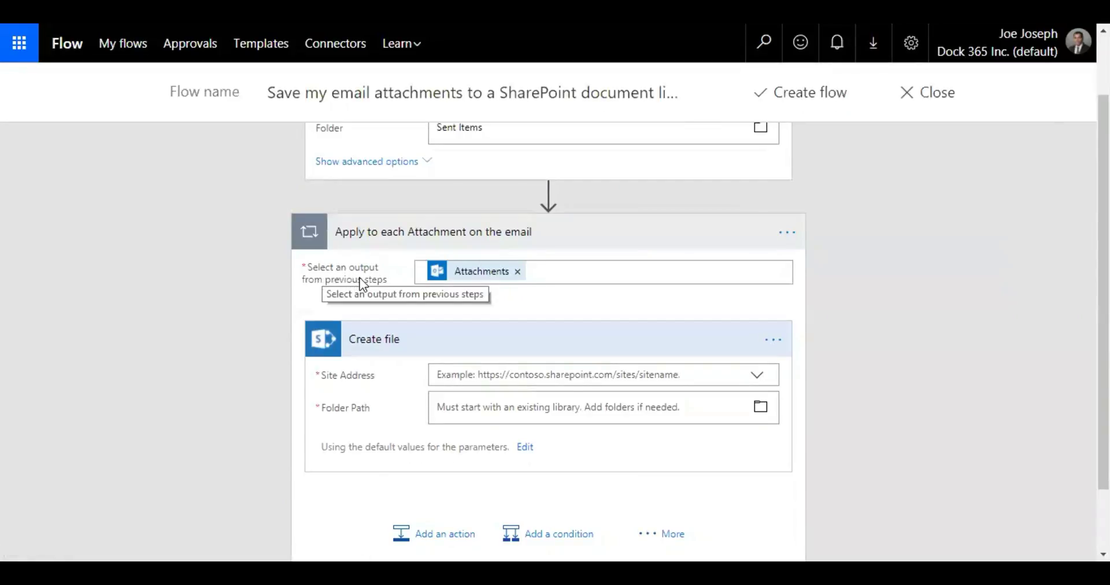
pyautogui.scroll(2, 434, 262)
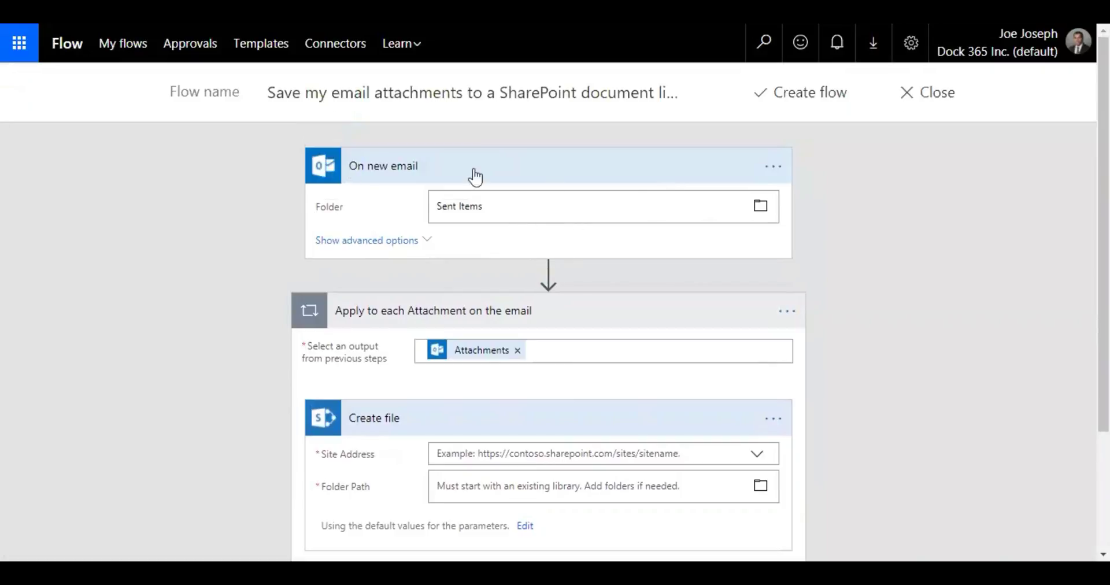
pyautogui.scroll(-2, 509, 269)
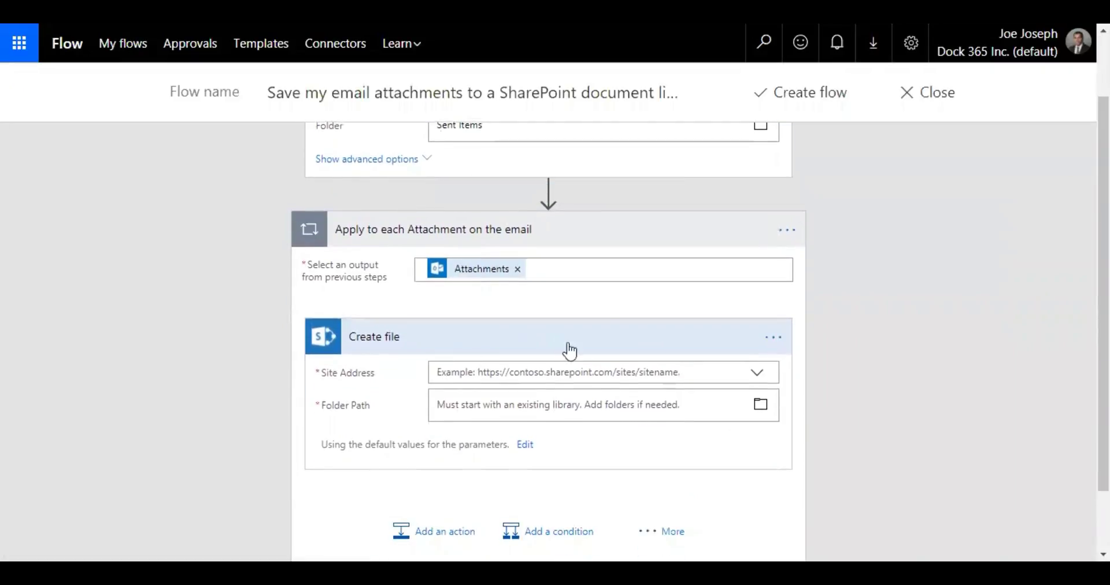
pyautogui.scroll(-2, 547, 354)
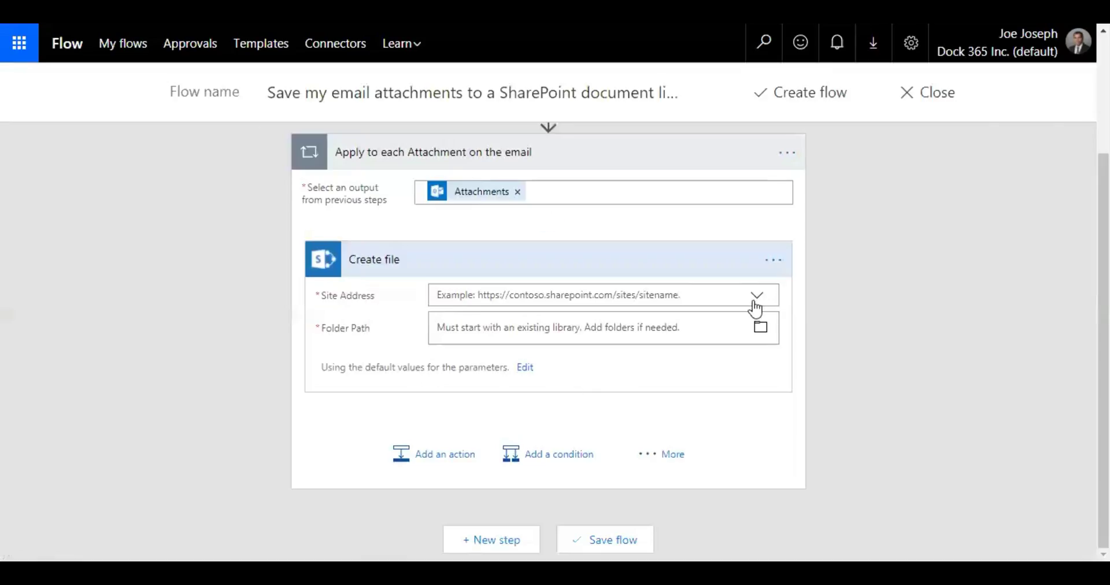
# Point Create file at the Sales site's /Outlook Attachments folder and reveal its File Name and Content fields.
pyautogui.click(756, 297)
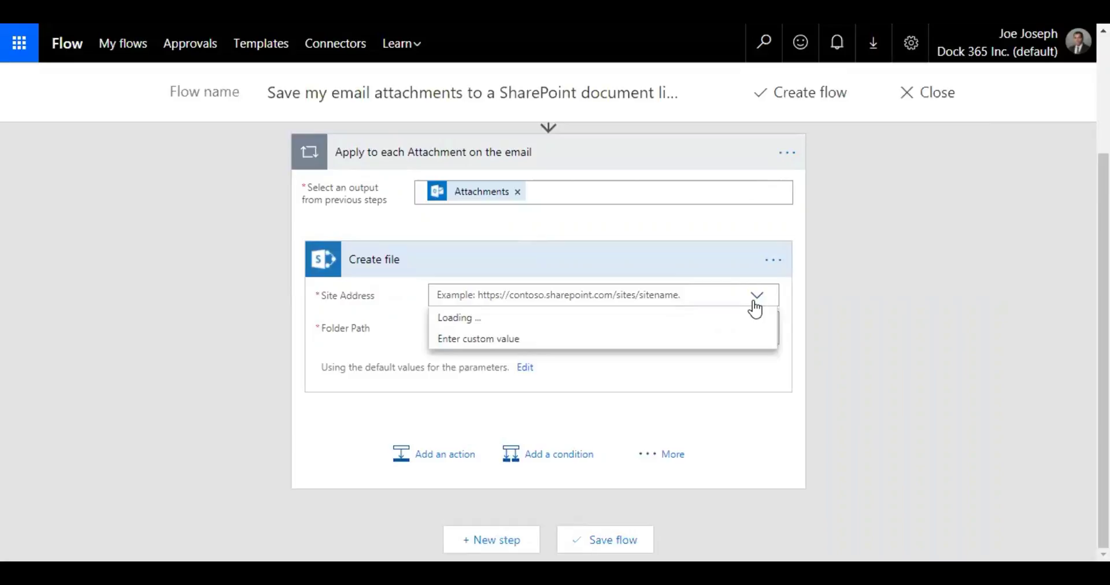
pyautogui.scroll(-3, 674, 458)
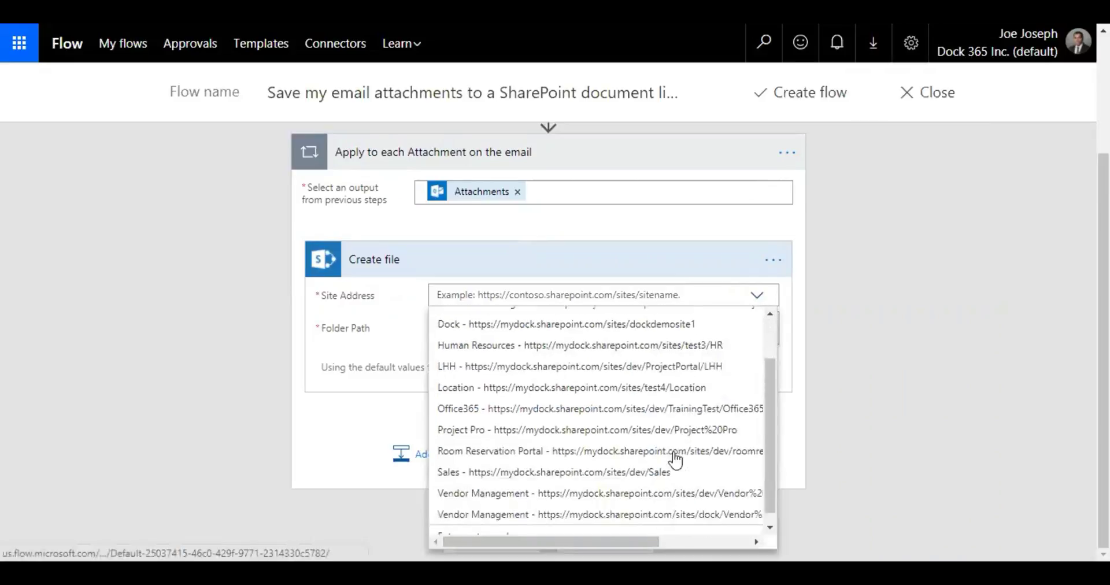
pyautogui.click(578, 460)
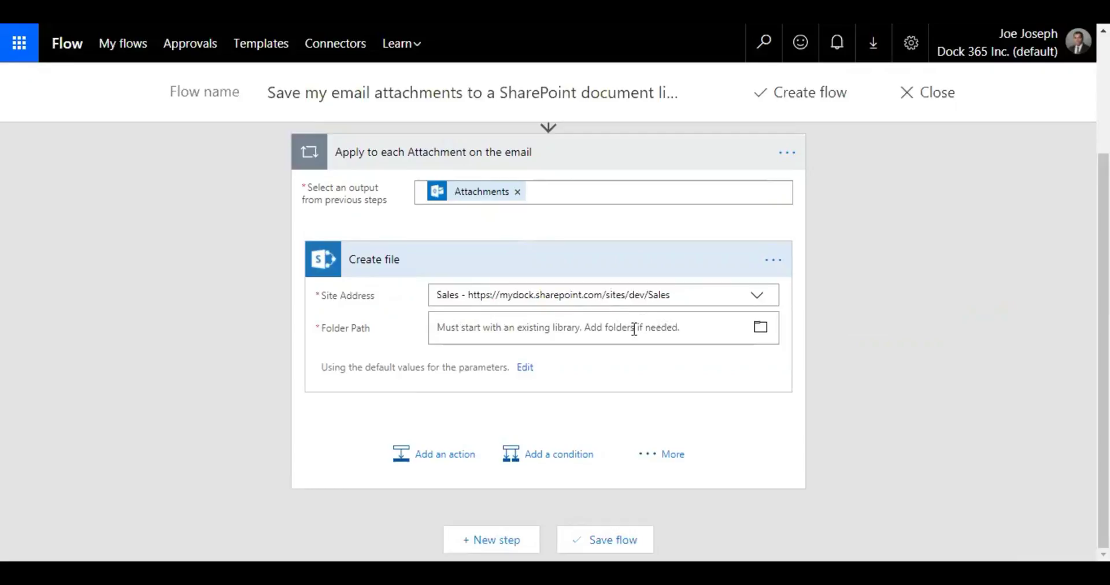
pyautogui.click(761, 329)
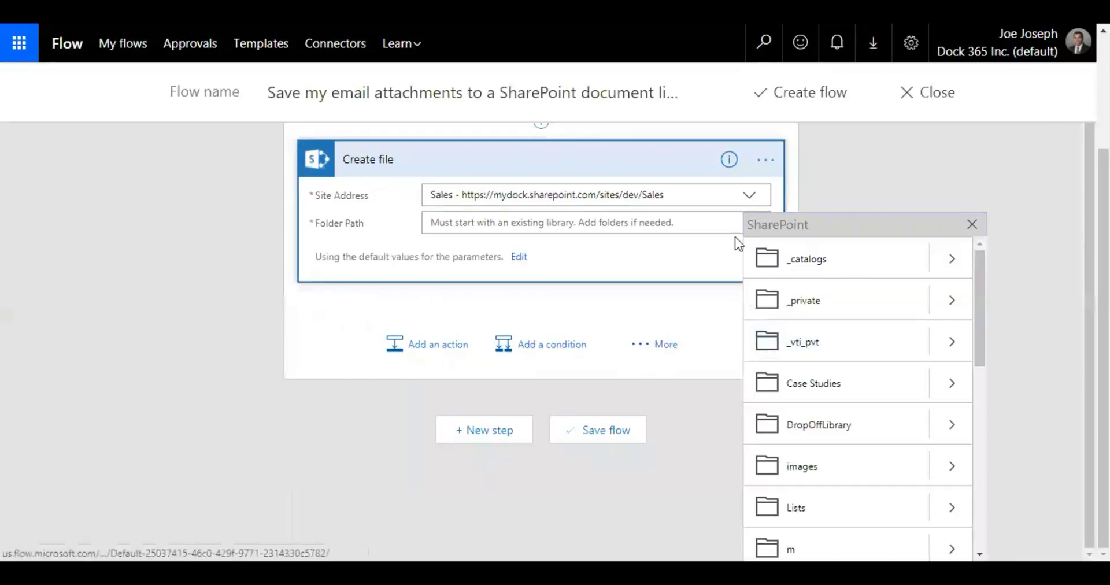
pyautogui.scroll(-3, 923, 327)
pyautogui.scroll(-5, 923, 324)
pyautogui.scroll(2, 918, 353)
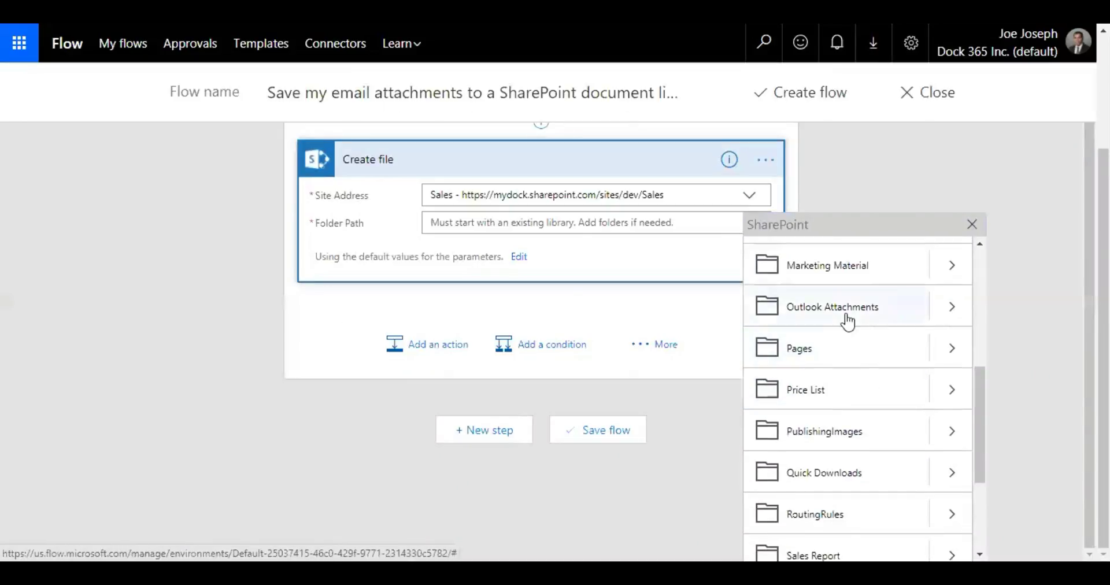
pyautogui.click(876, 312)
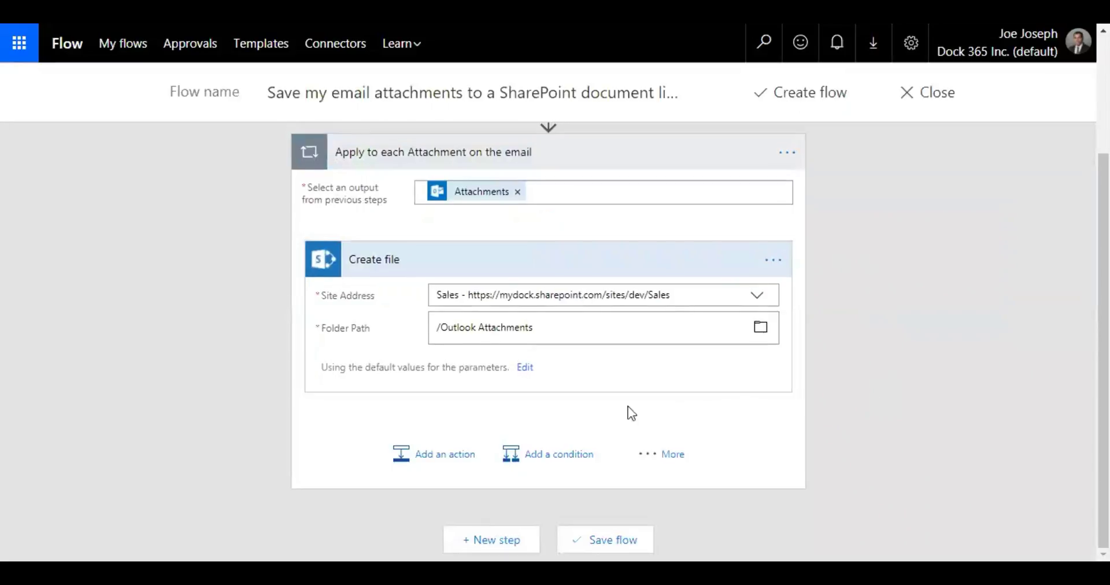
pyautogui.click(525, 369)
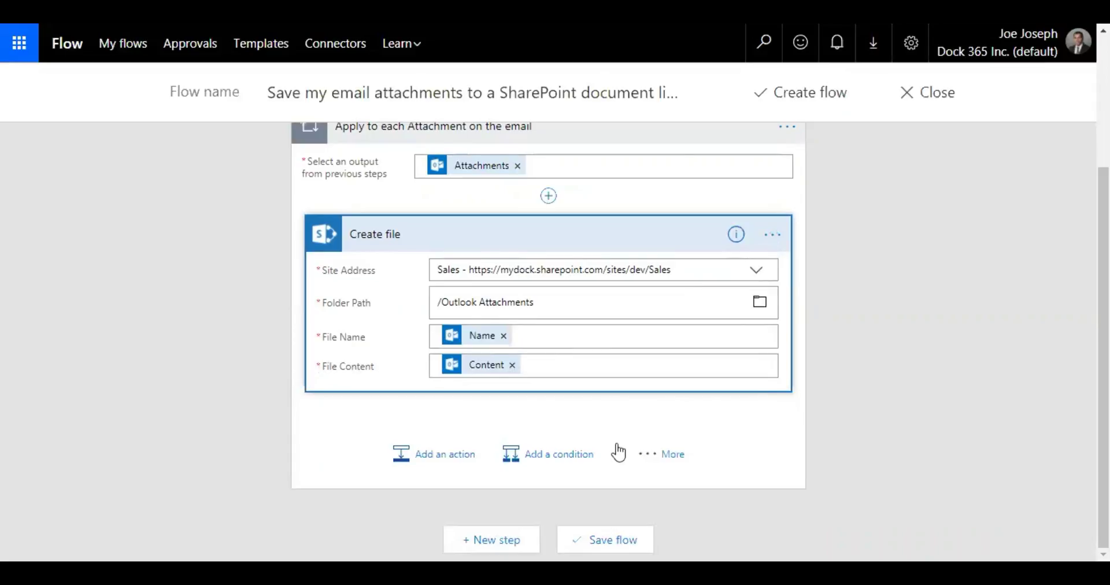
pyautogui.click(657, 462)
pyautogui.click(676, 461)
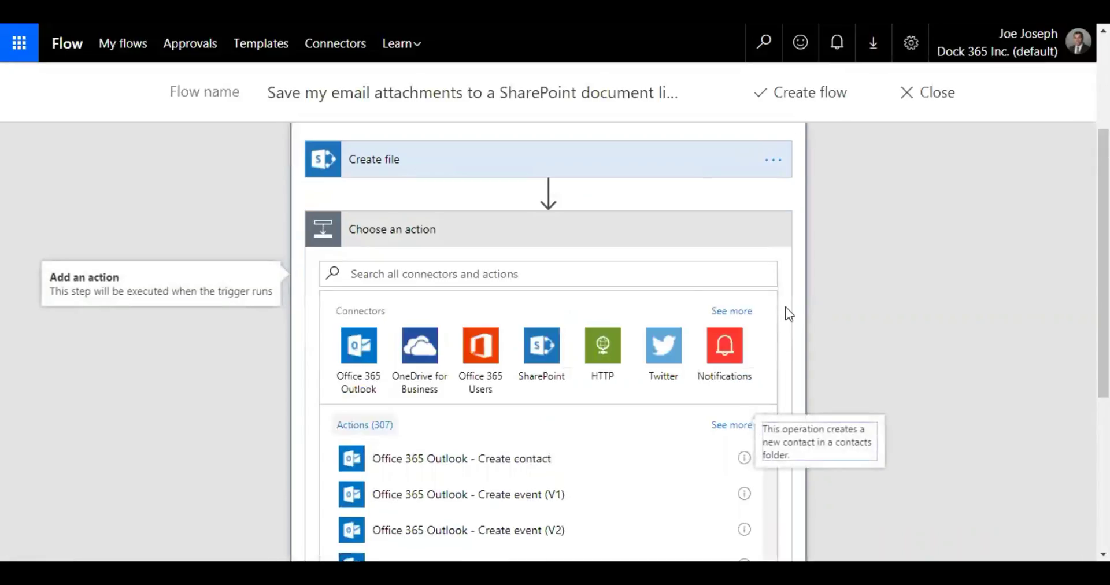
pyautogui.scroll(-5, 745, 238)
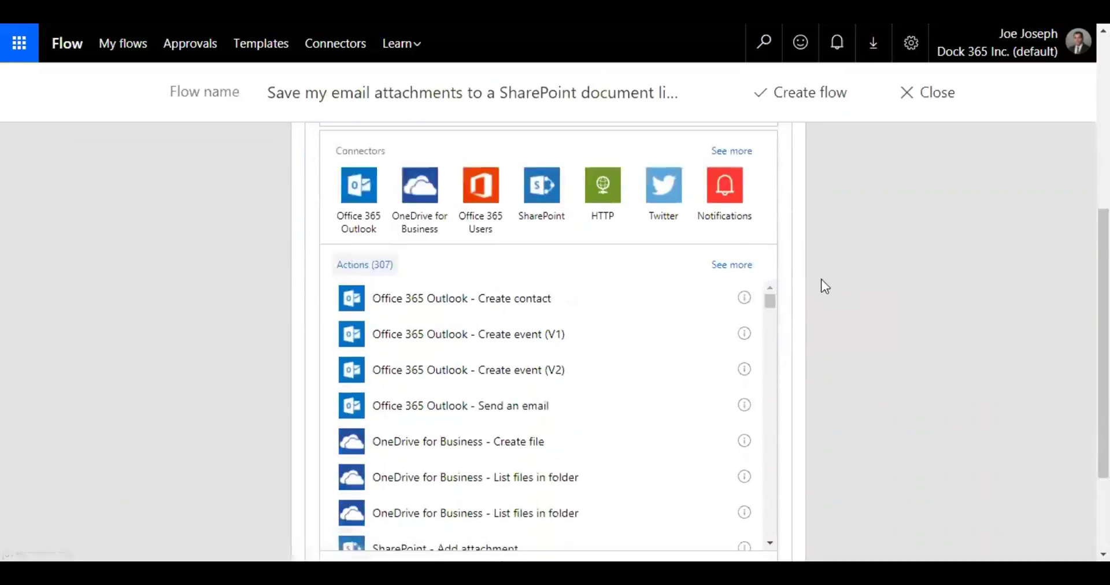
pyautogui.click(748, 430)
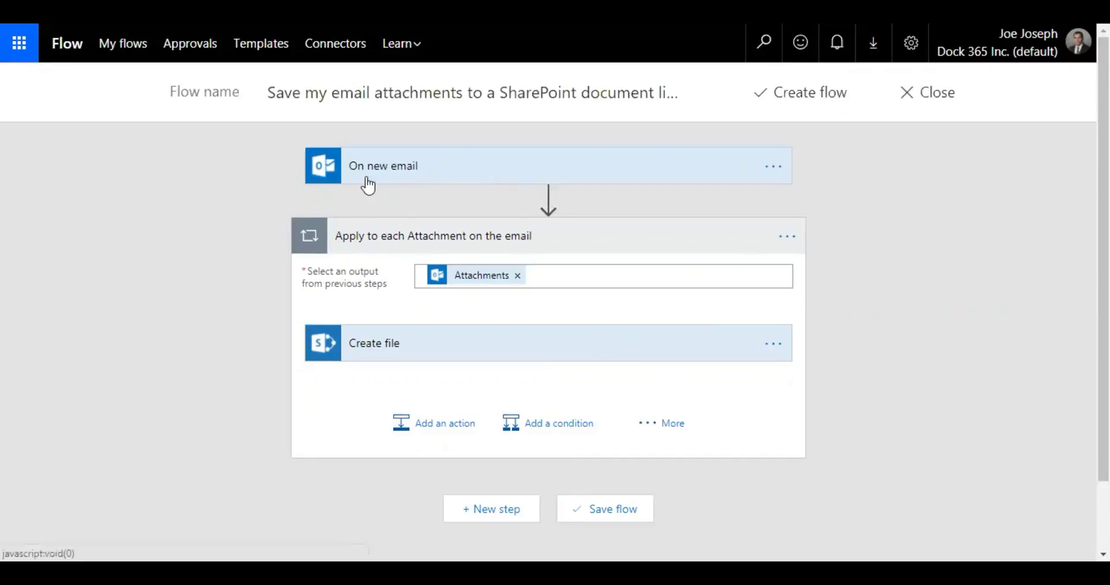
# Review the On new email trigger's advanced options, then save the flow.
pyautogui.click(491, 176)
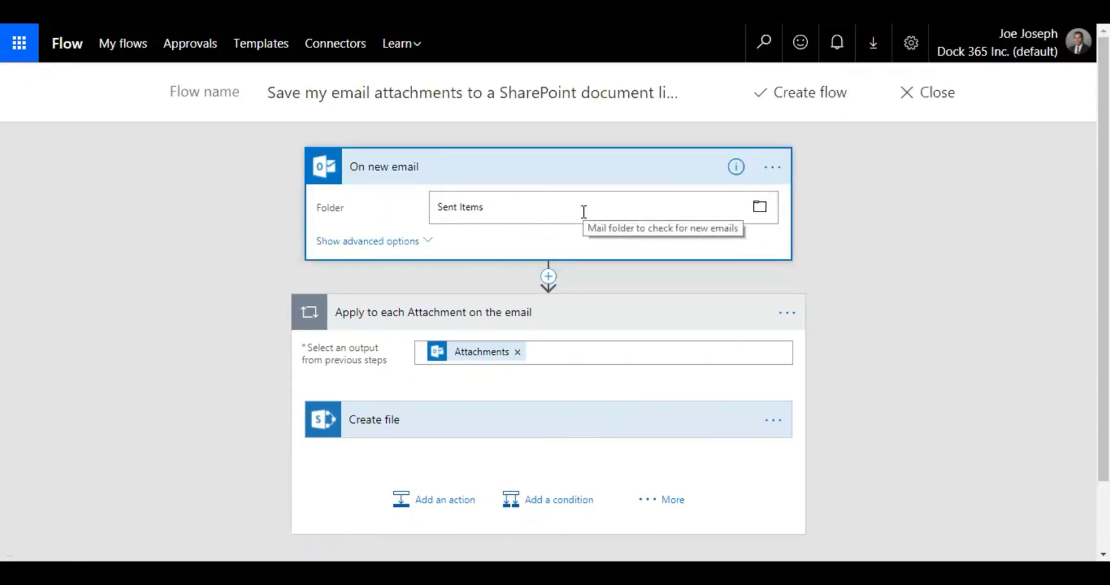
pyautogui.click(435, 243)
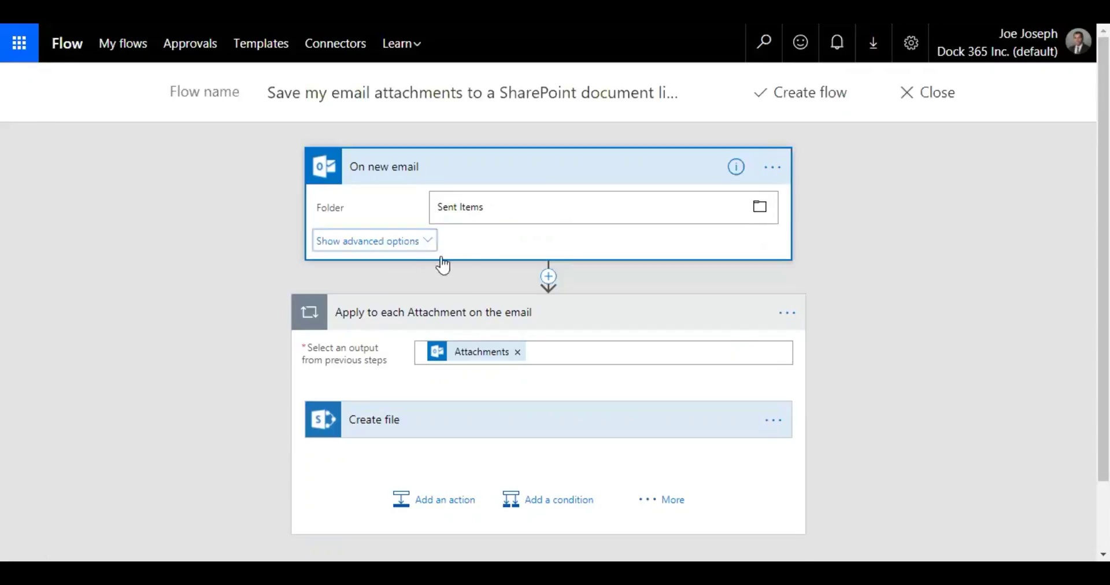
pyautogui.click(362, 408)
pyautogui.scroll(-2, 838, 383)
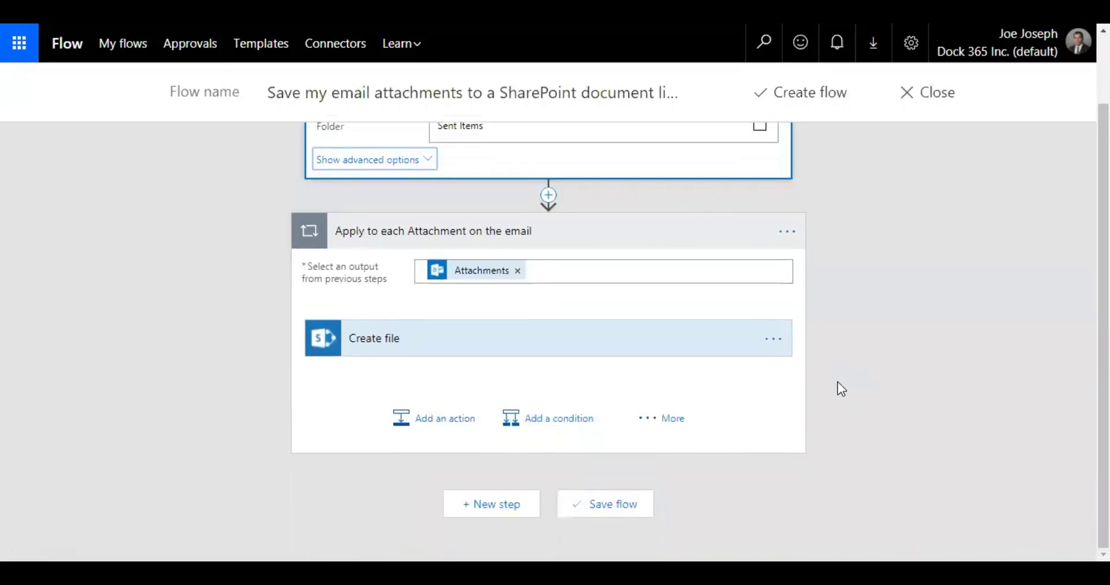
pyautogui.click(609, 505)
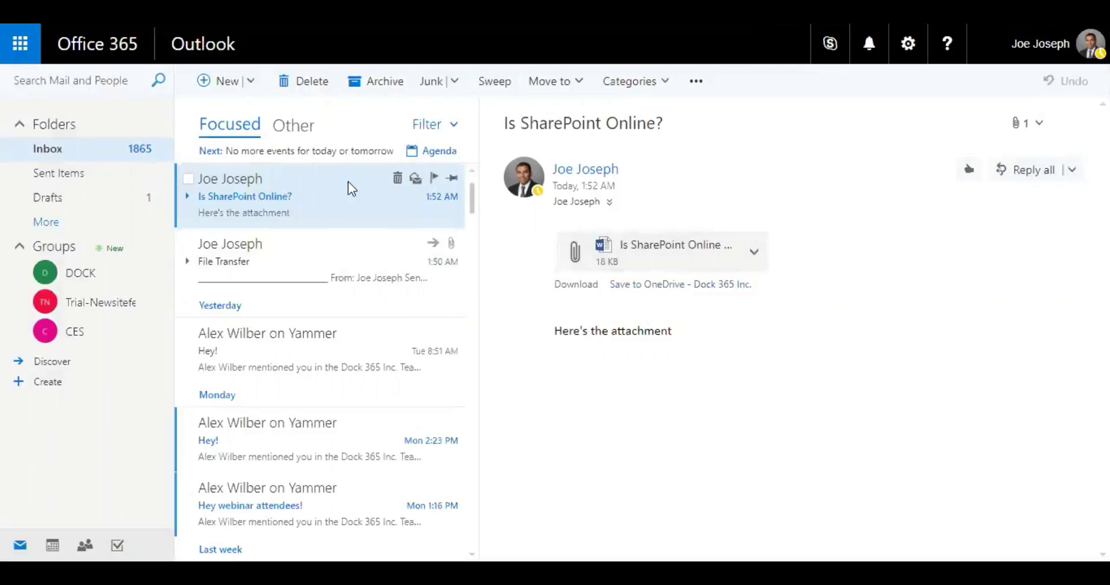
# Open the attachment email full-screen and start forwarding it to a colleague.
pyautogui.doubleClick(350, 188)
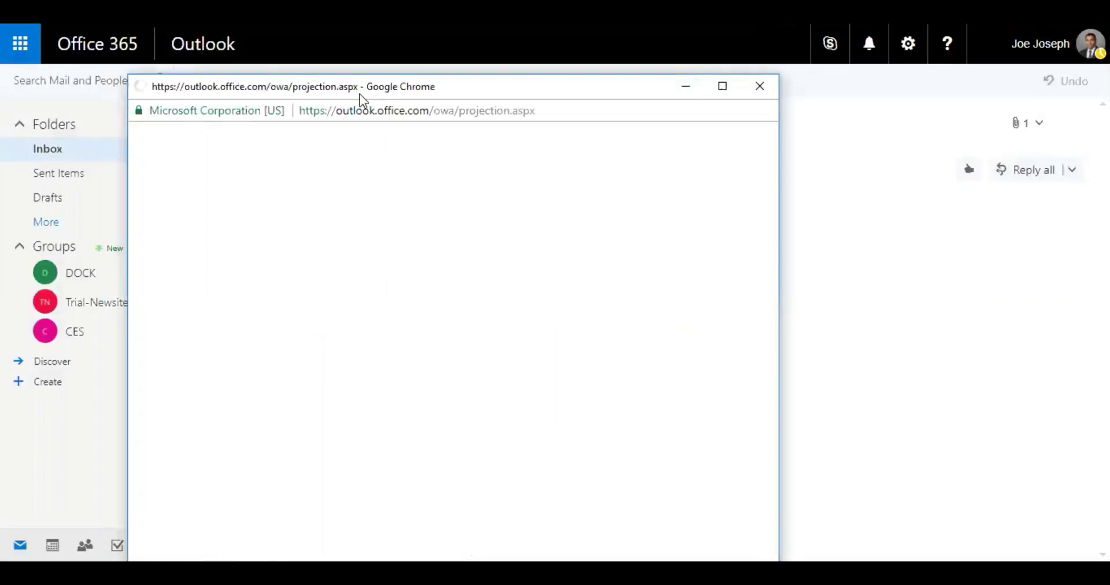
pyautogui.doubleClick(360, 99)
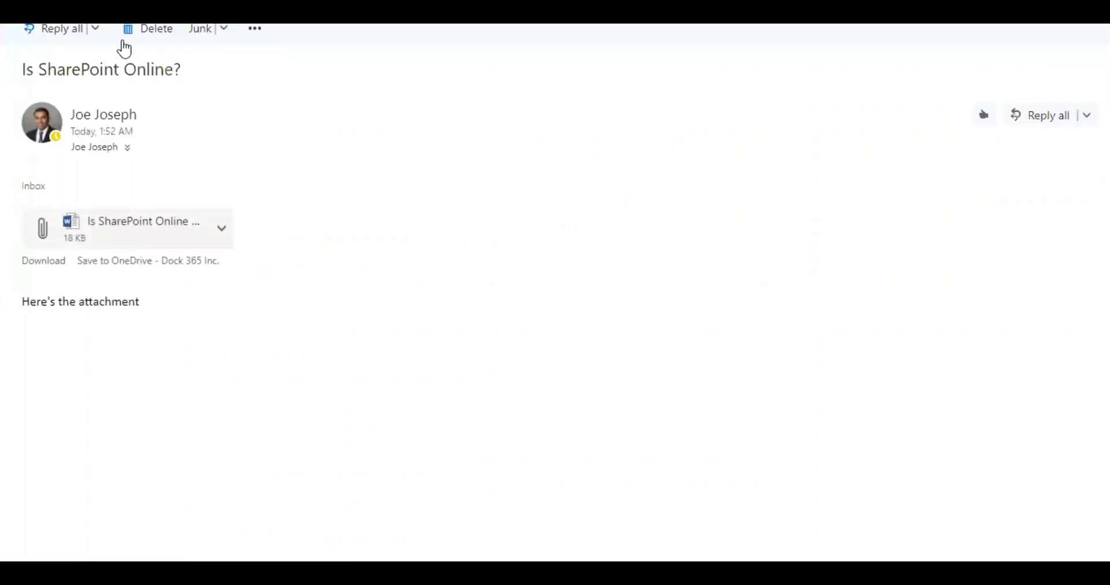
pyautogui.click(102, 36)
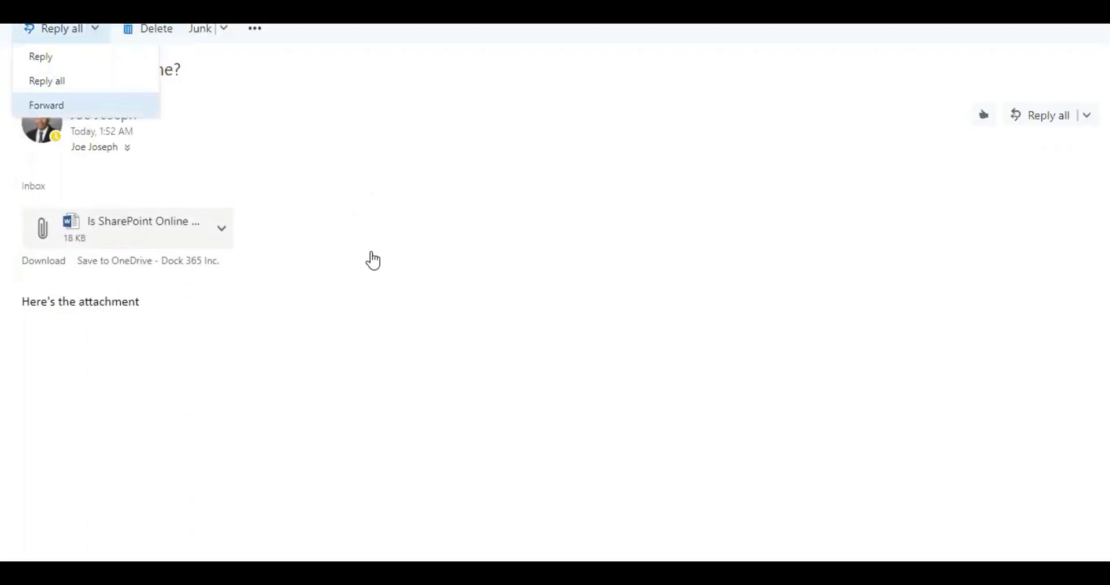
pyautogui.press('Return')
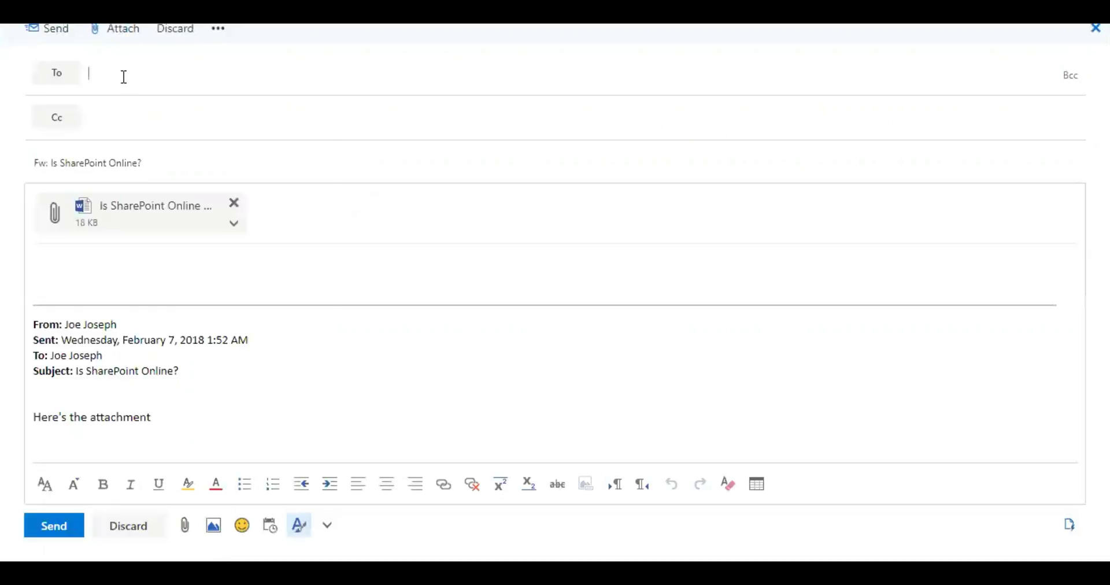
pyautogui.click(198, 145)
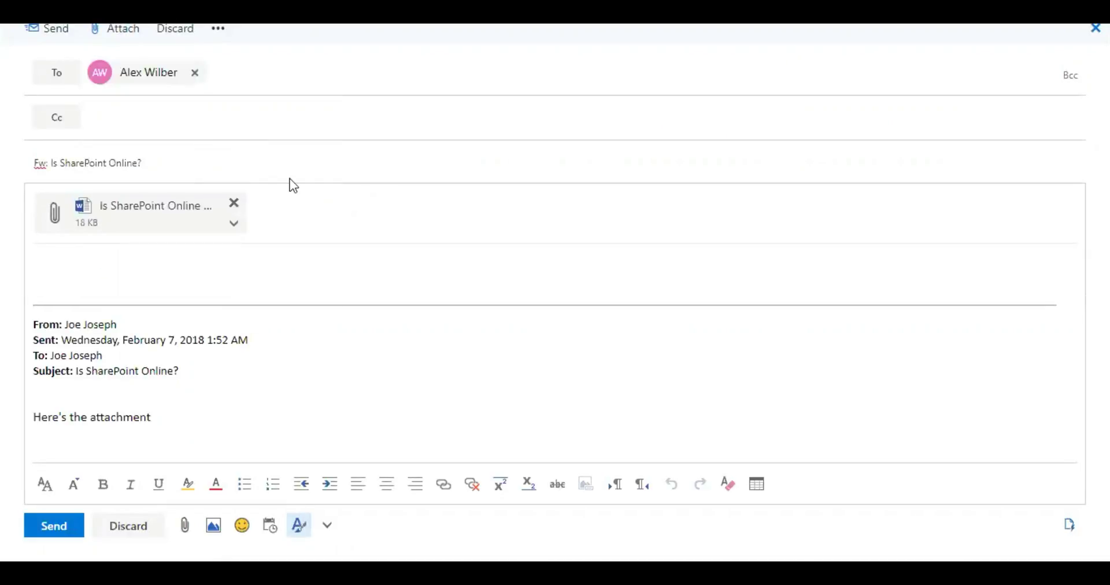
# Delete the quoted header, retitle the subject 'Is SharePoint Online a Leading Solution', and send.
pyautogui.moveTo(179, 371); pyautogui.dragTo(49, 265)
pyautogui.press('Delete')
pyautogui.press('Delete')
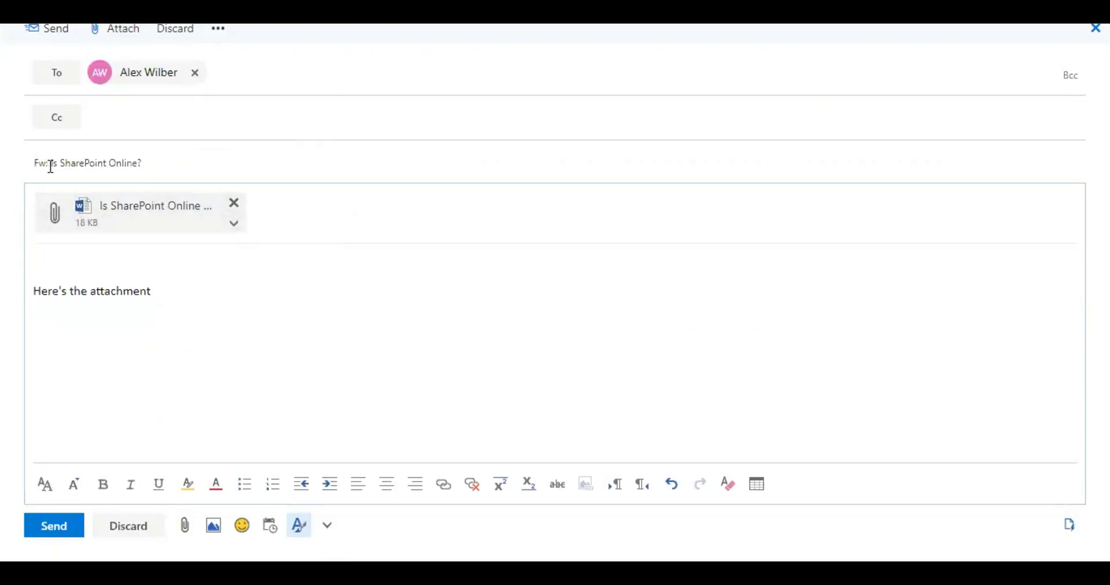
pyautogui.click(50, 164)
pyautogui.press('BackSpace')
pyautogui.press('BackSpace')
pyautogui.press('BackSpace')
pyautogui.press('BackSpace')
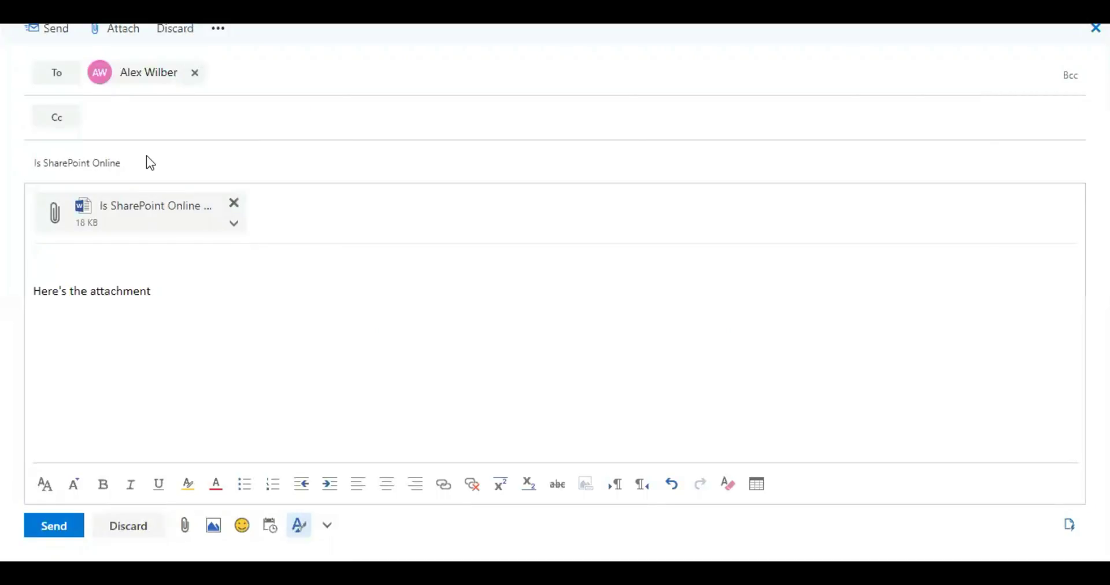
pyautogui.write('Leading Solution')
pyautogui.click(62, 533)
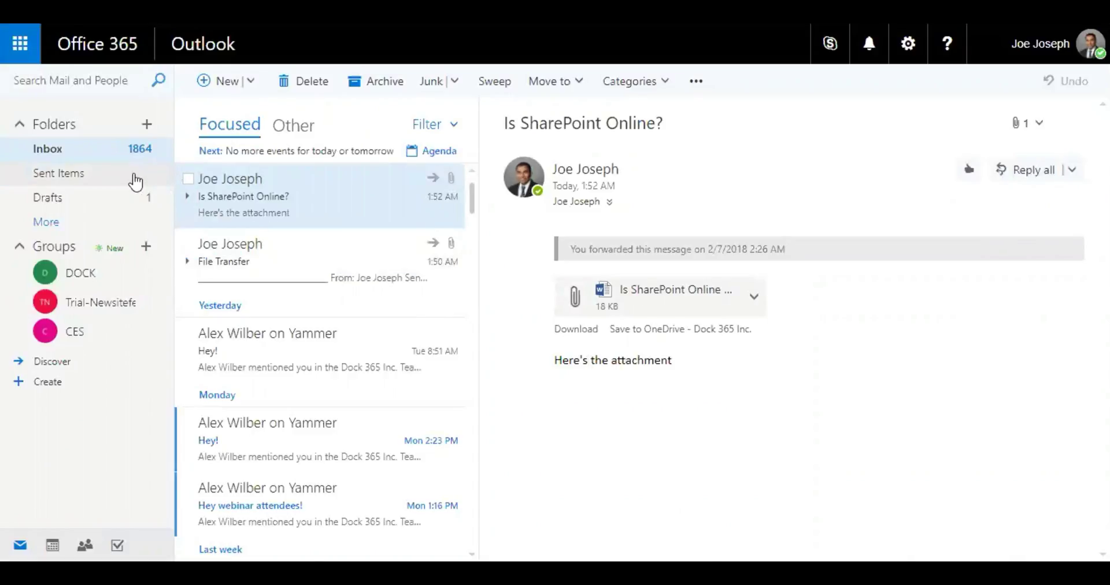
# Open Sent Items and view the forwarded message with its Word attachment.
pyautogui.click(136, 179)
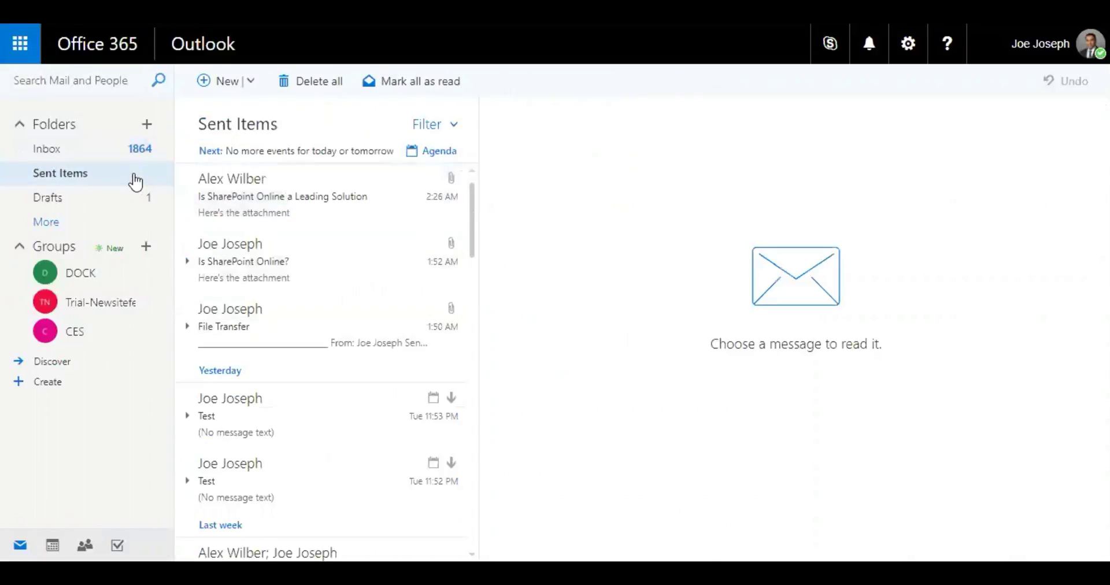
pyautogui.click(346, 207)
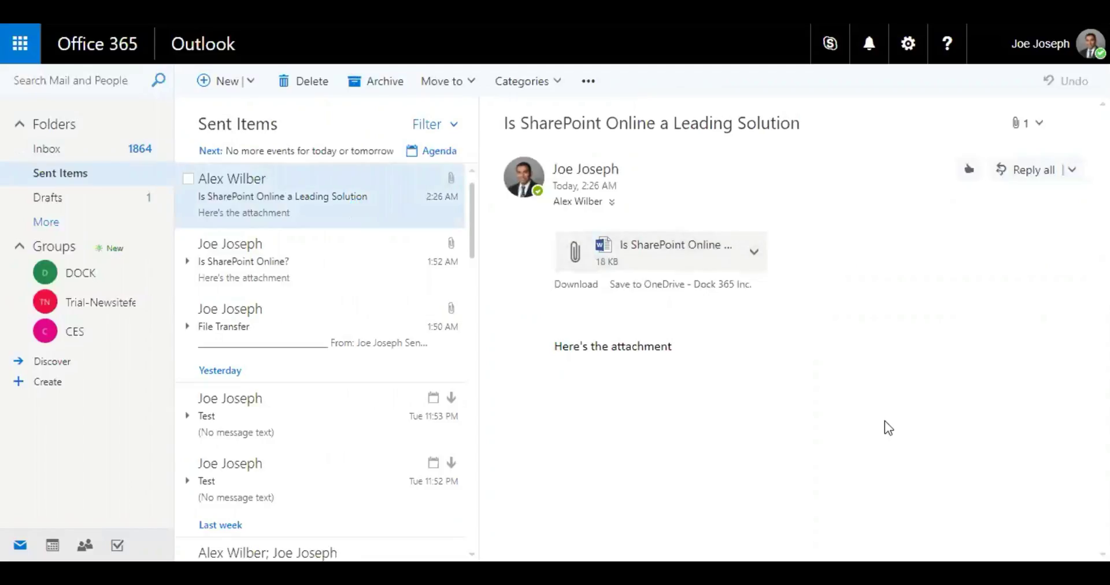